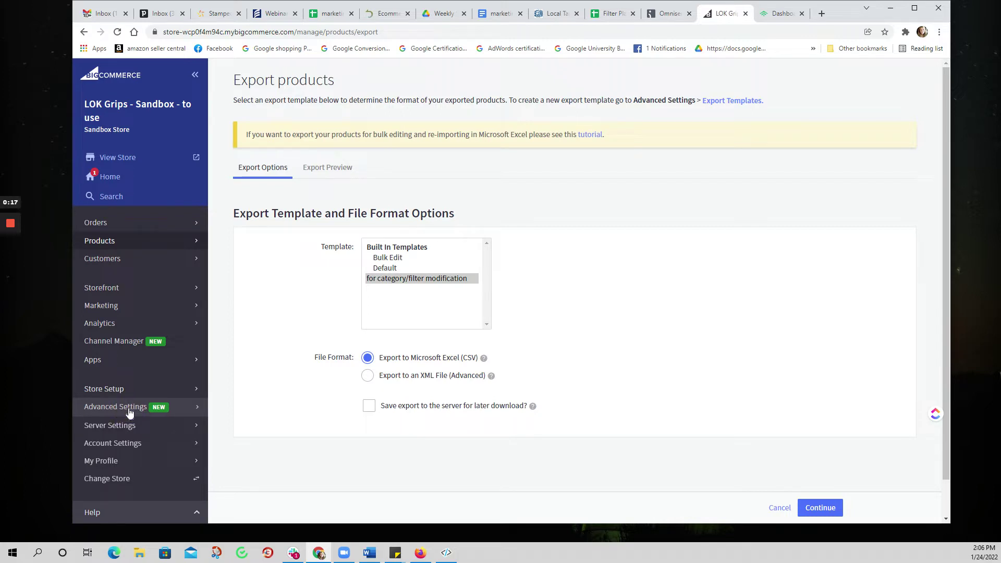
Go to Advanced Settings > Export Templates and open the actions for 'for category/filter modification'
{"action": "left_click", "coordinate": [194, 411]}
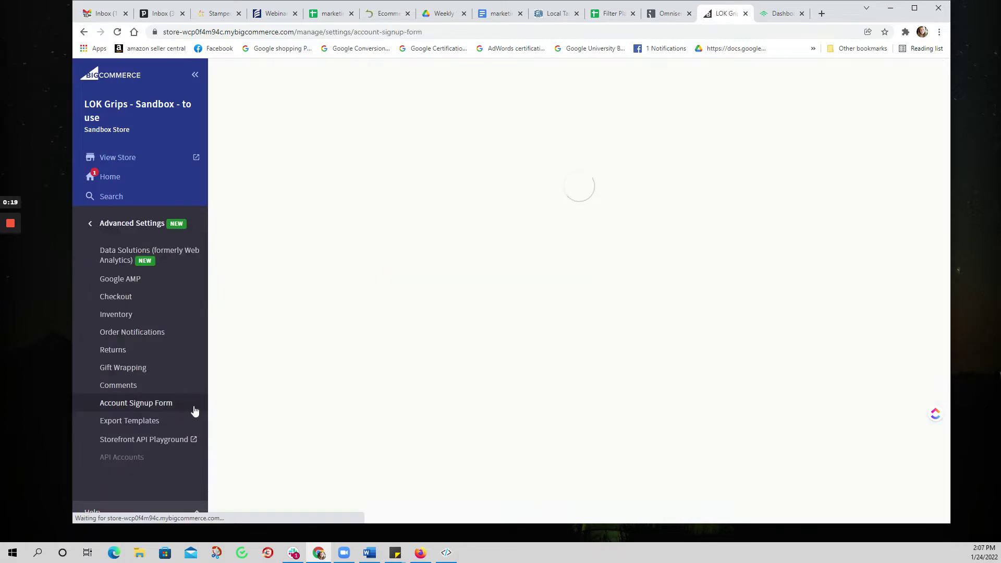
{"action": "left_click", "coordinate": [145, 426]}
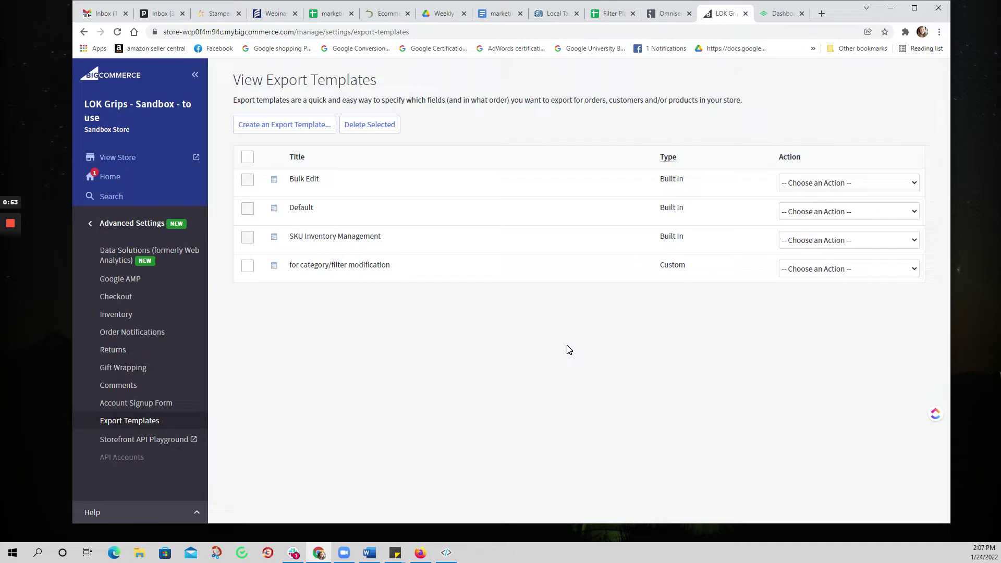
{"action": "left_click", "coordinate": [916, 269]}
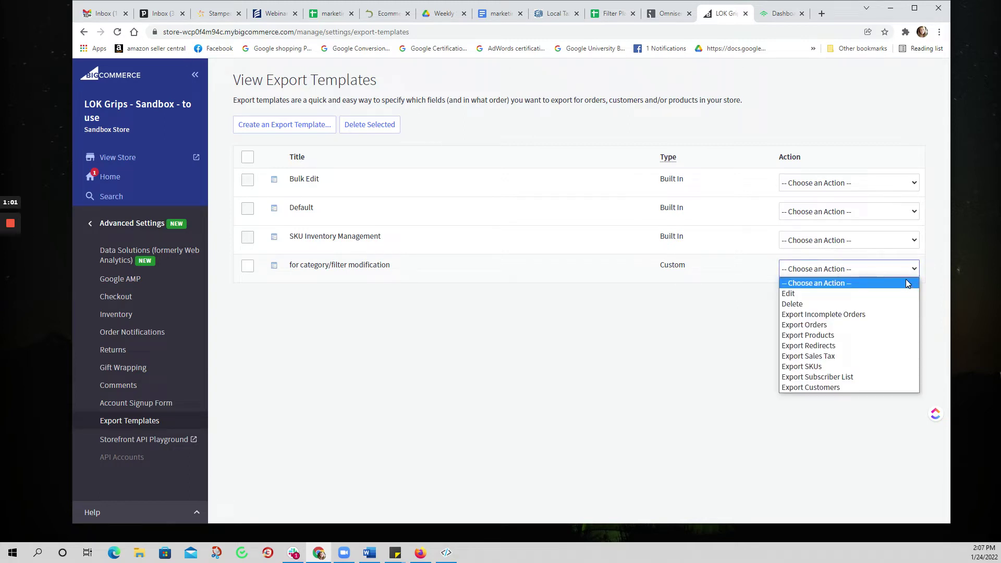
Edit the template, scroll its Products fields down to Product Custom Fields, then cancel without saving
{"action": "left_click", "coordinate": [855, 294]}
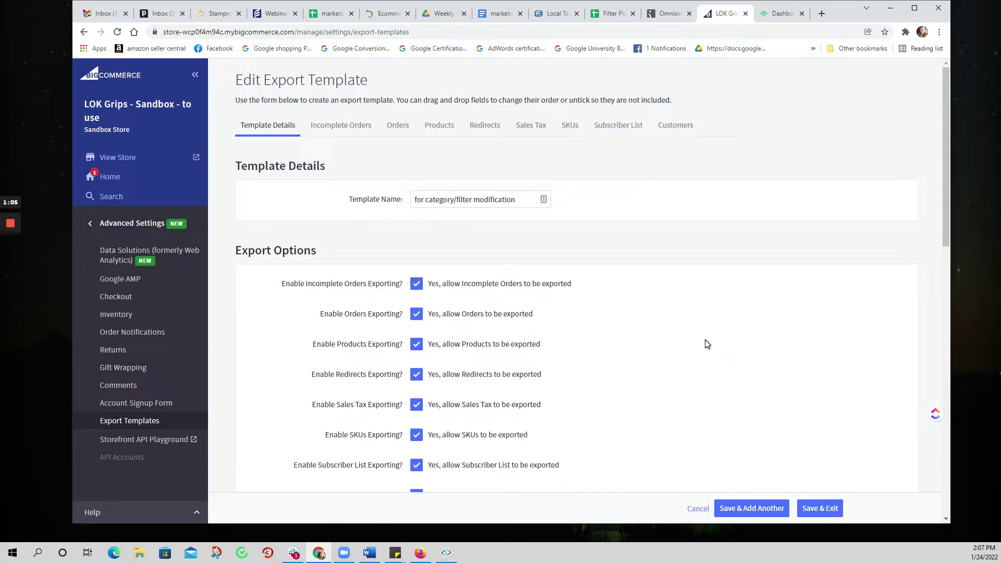
{"action": "left_click", "coordinate": [437, 128]}
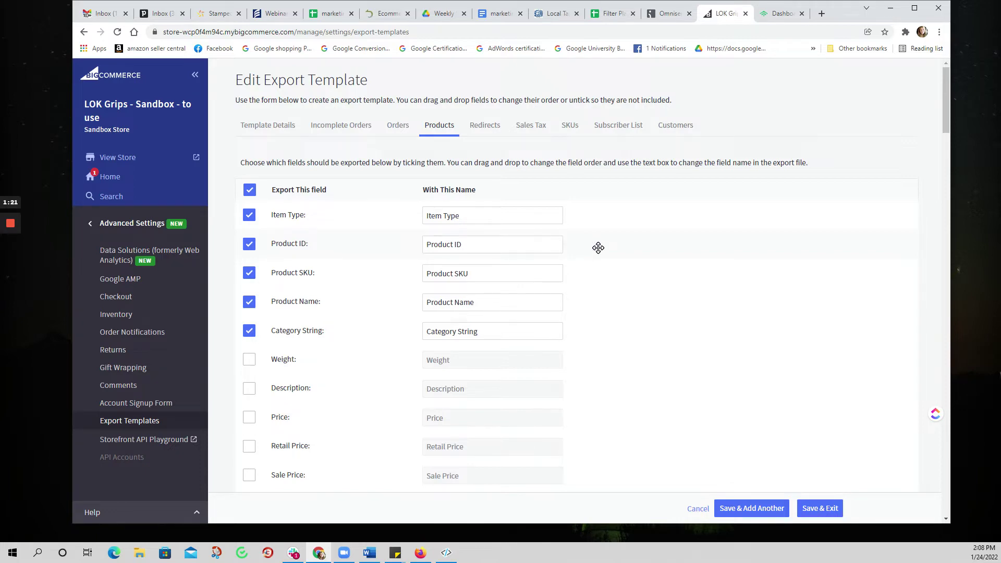
{"action": "scroll", "coordinate": [598, 247], "scroll_direction": "down", "scroll_amount": 10}
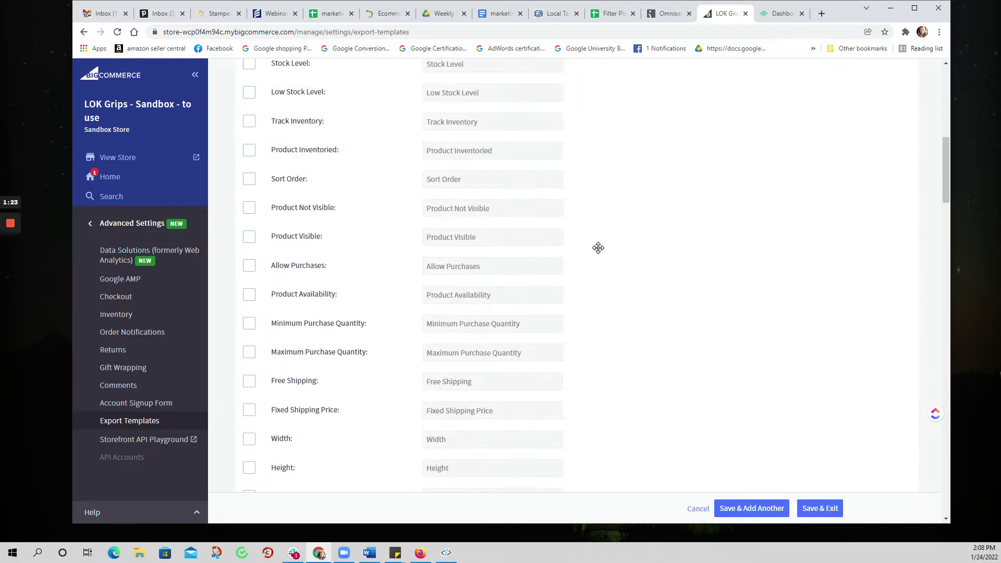
{"action": "scroll", "coordinate": [598, 247], "scroll_direction": "down", "scroll_amount": 11}
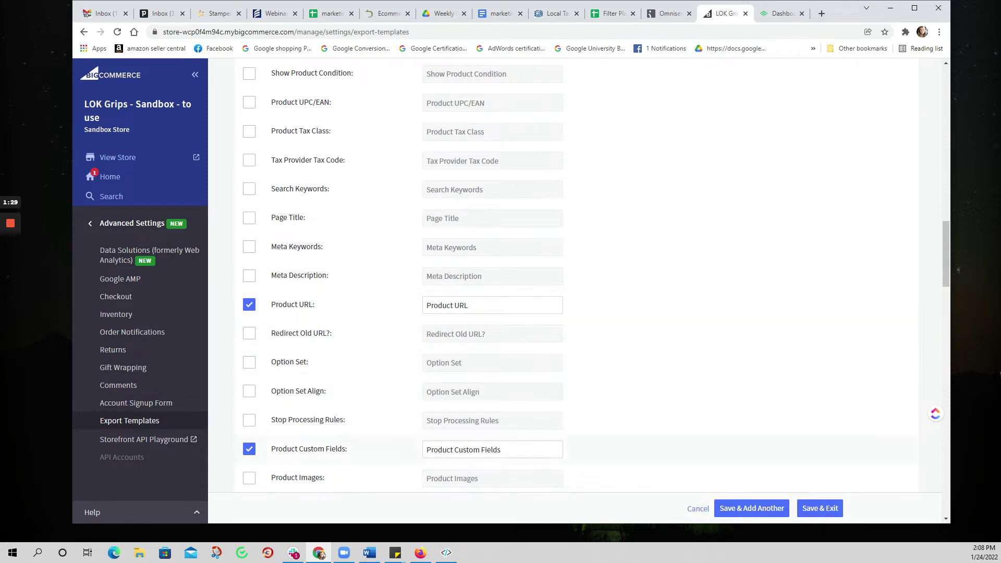
{"action": "scroll", "coordinate": [549, 449], "scroll_direction": "down", "scroll_amount": 4}
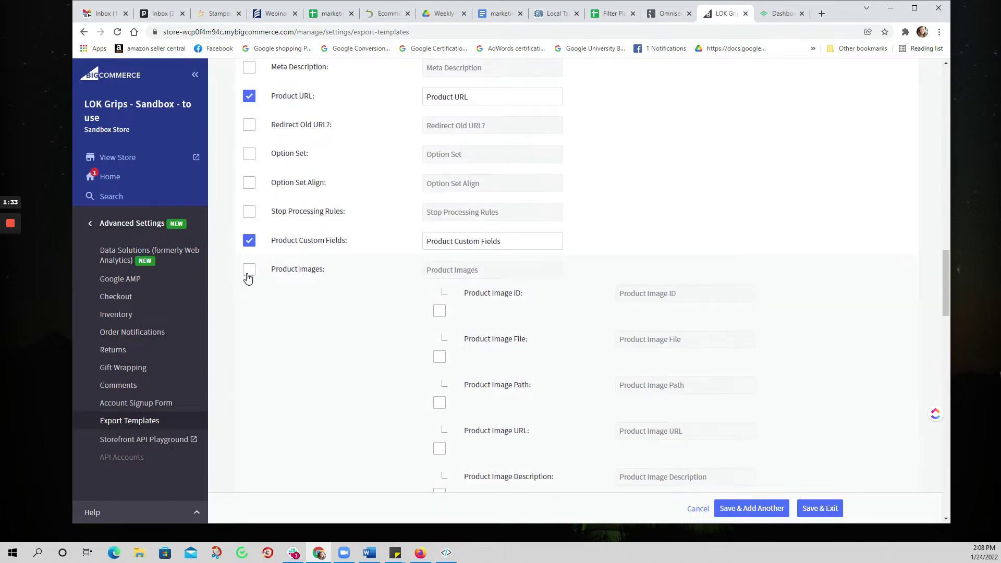
{"action": "scroll", "coordinate": [346, 352], "scroll_direction": "down", "scroll_amount": 11}
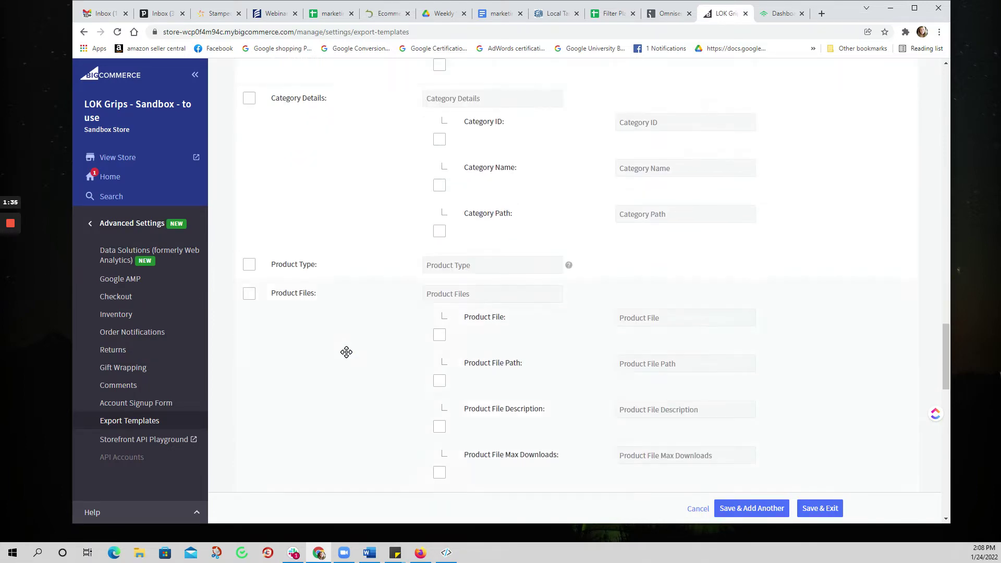
{"action": "scroll", "coordinate": [347, 352], "scroll_direction": "down", "scroll_amount": 7}
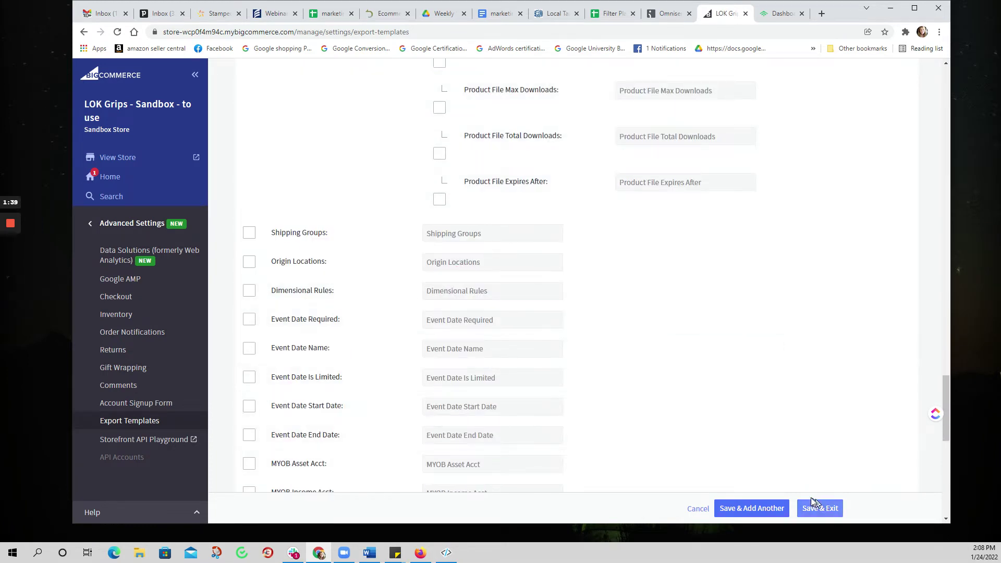
{"action": "left_click", "coordinate": [701, 510]}
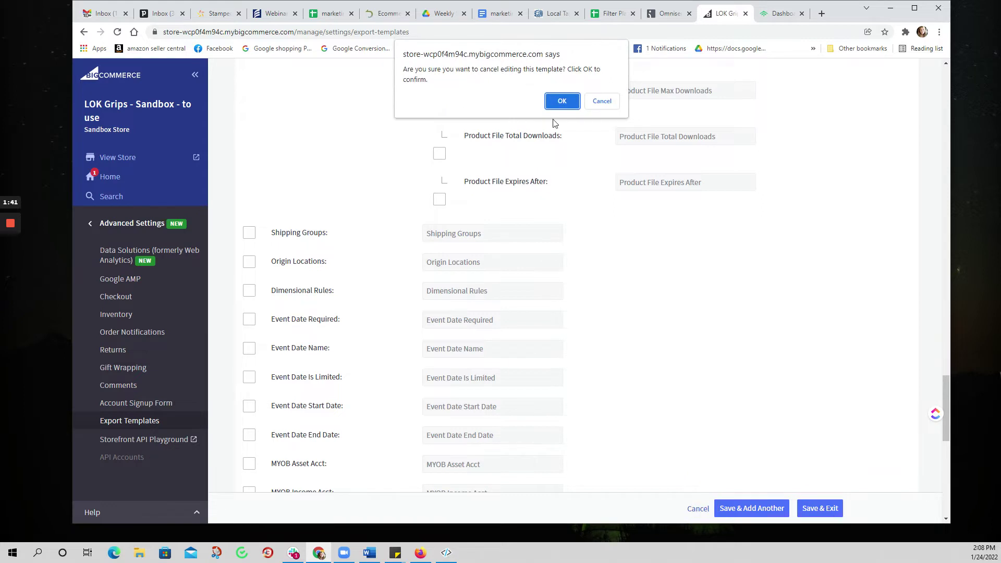
{"action": "left_click", "coordinate": [560, 101]}
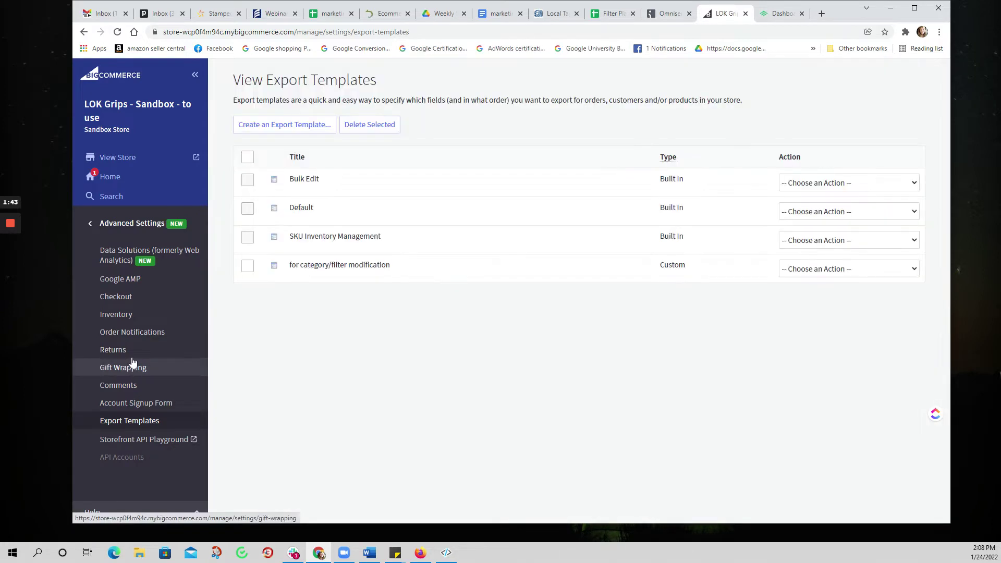
Open Products > Export and choose the 'for category/filter modification' template
{"action": "left_click", "coordinate": [102, 225]}
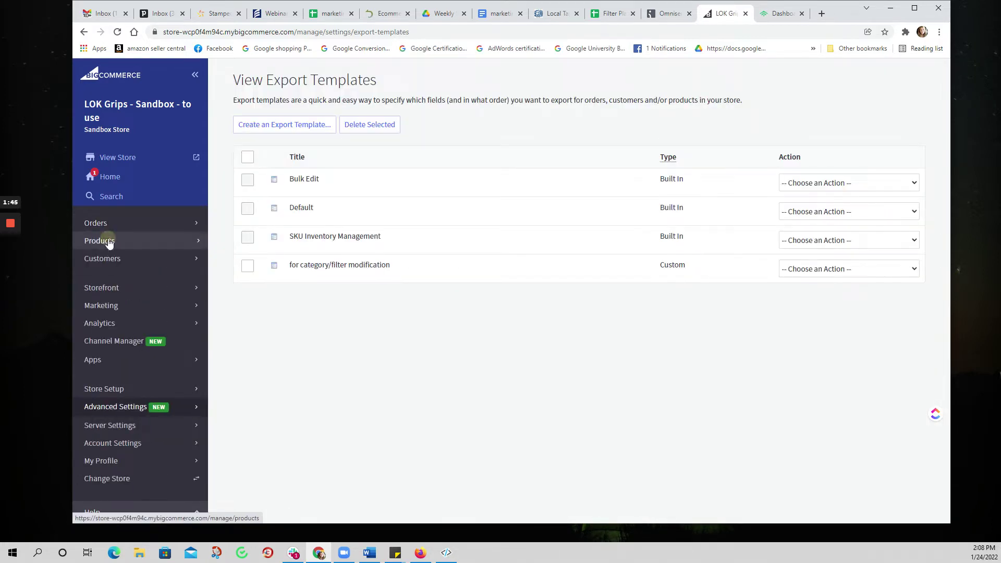
{"action": "left_click", "coordinate": [104, 239]}
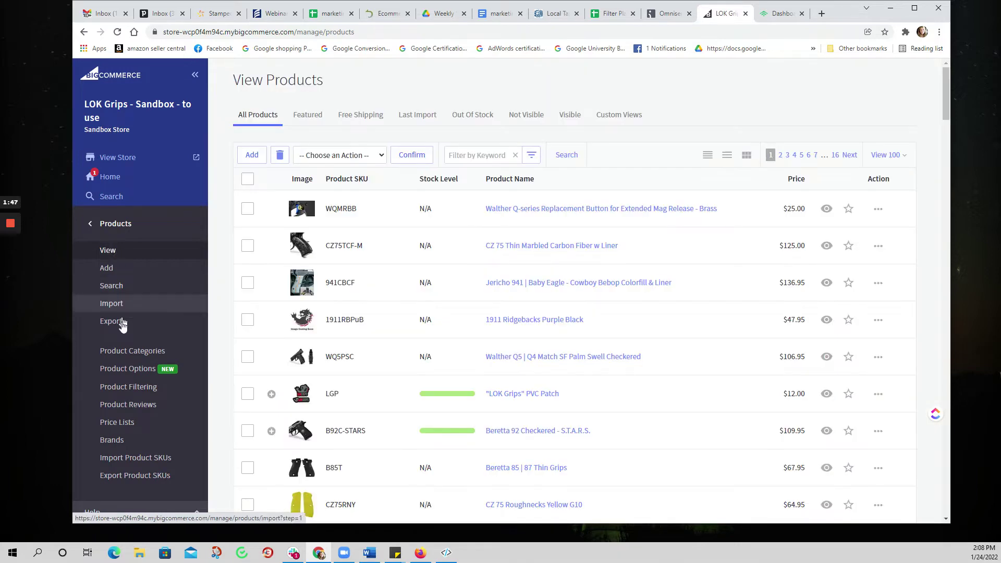
{"action": "left_click", "coordinate": [120, 321]}
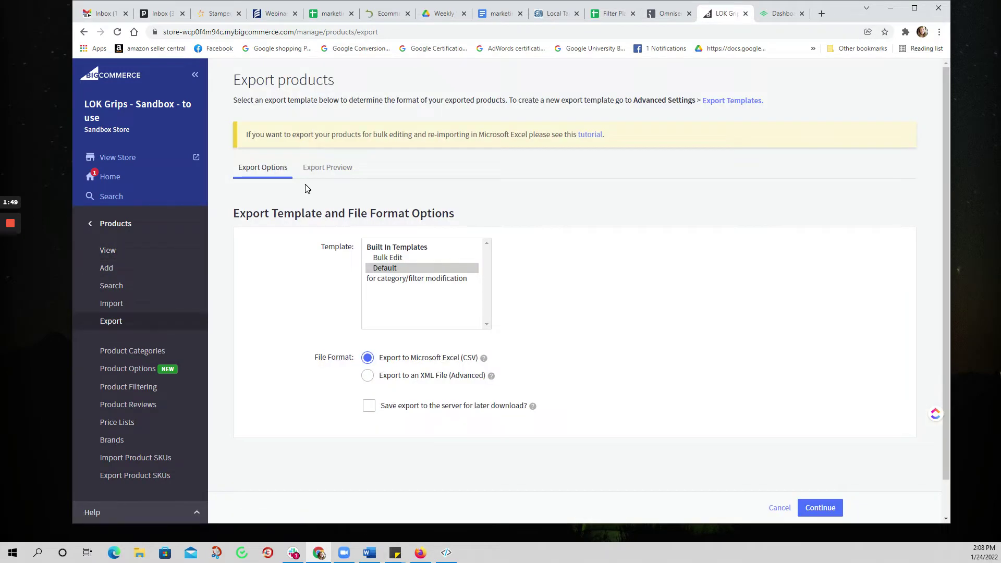
{"action": "left_click", "coordinate": [404, 281]}
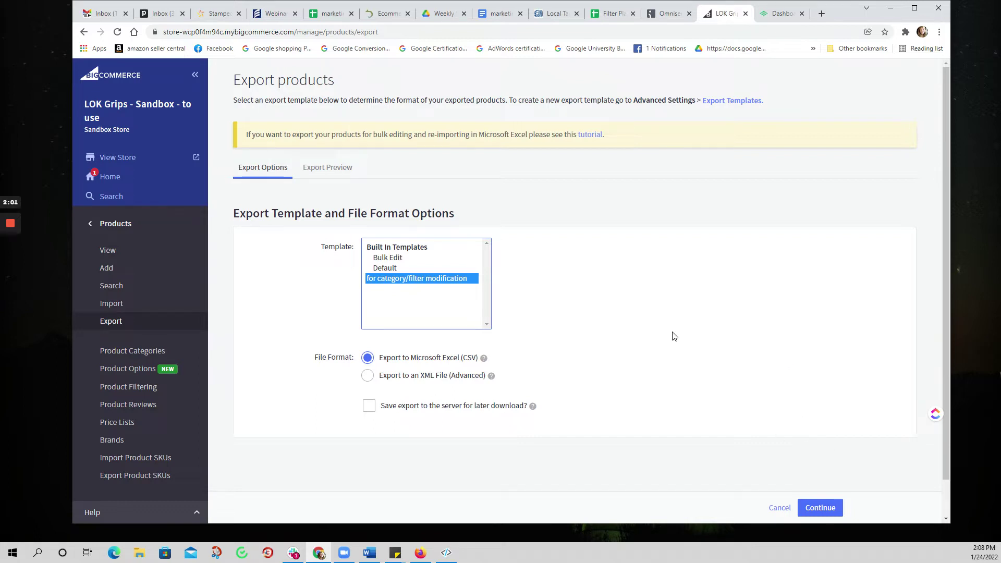
Generate the products CSV and save it as products-2022-01-24 in the Downloads folder
{"action": "left_click", "coordinate": [820, 508]}
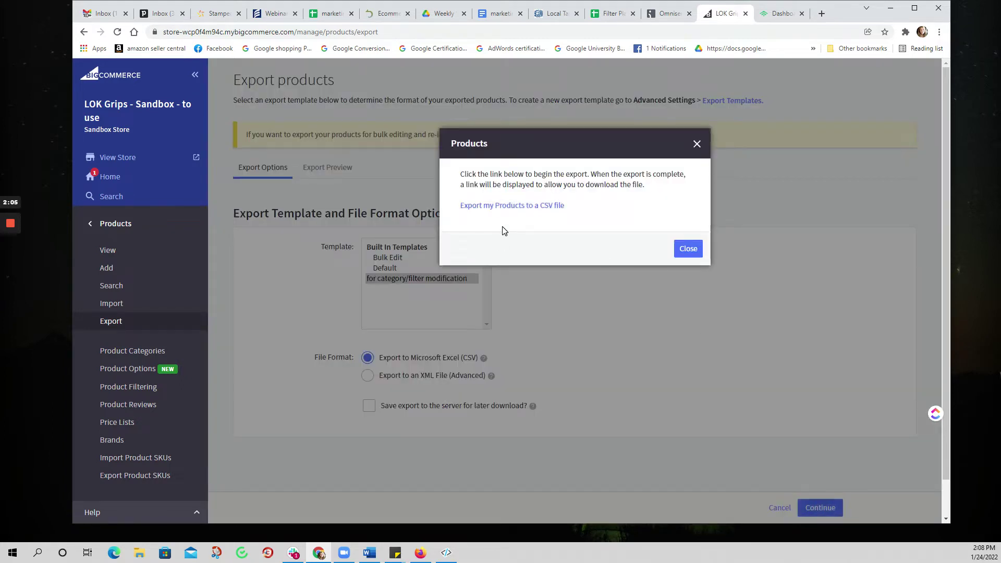
{"action": "left_click", "coordinate": [498, 206]}
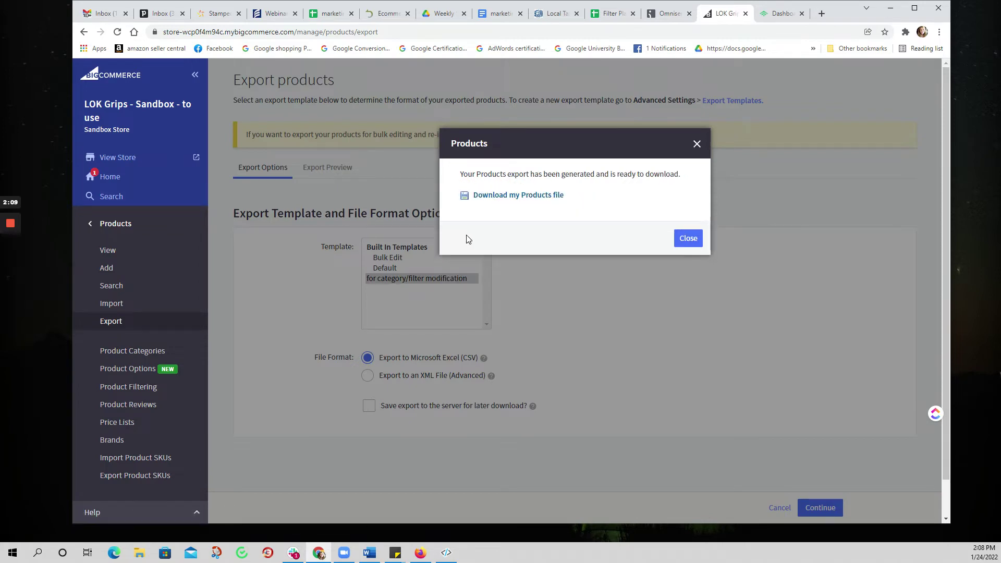
{"action": "left_click", "coordinate": [497, 198]}
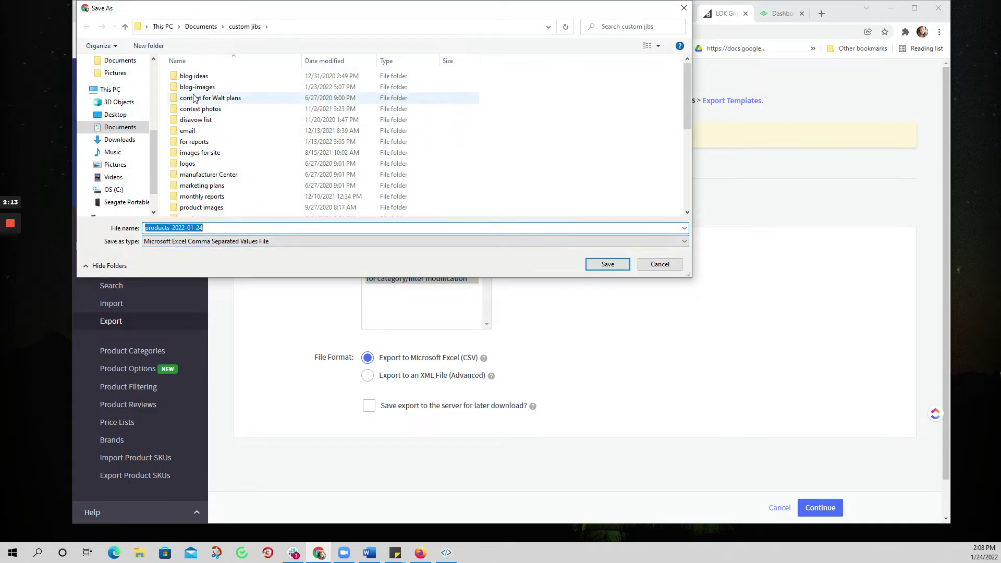
{"action": "left_click", "coordinate": [201, 26]}
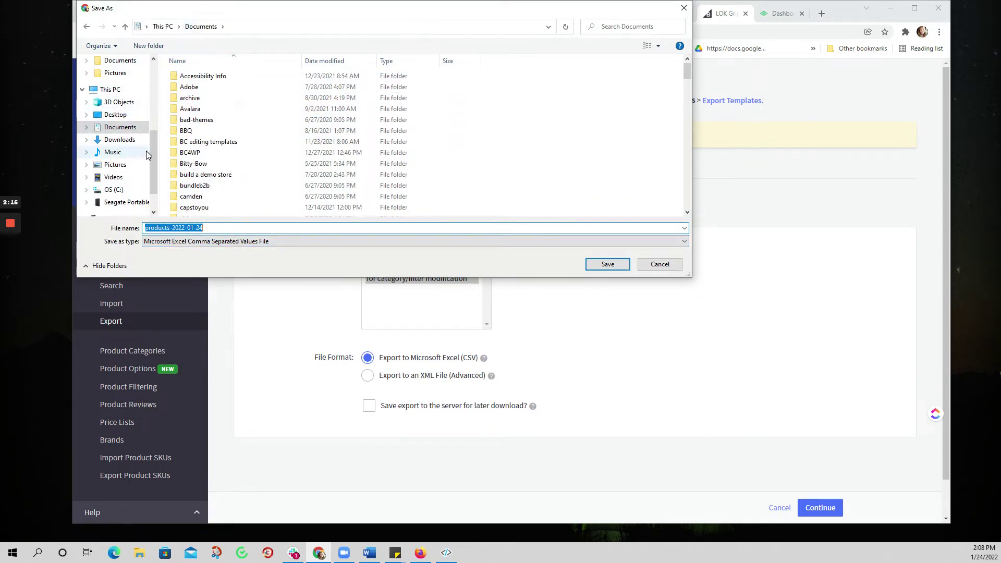
{"action": "left_click_drag", "start_coordinate": [152, 156], "coordinate": [147, 21]}
{"action": "scroll", "coordinate": [136, 120], "scroll_direction": "down", "scroll_amount": 3}
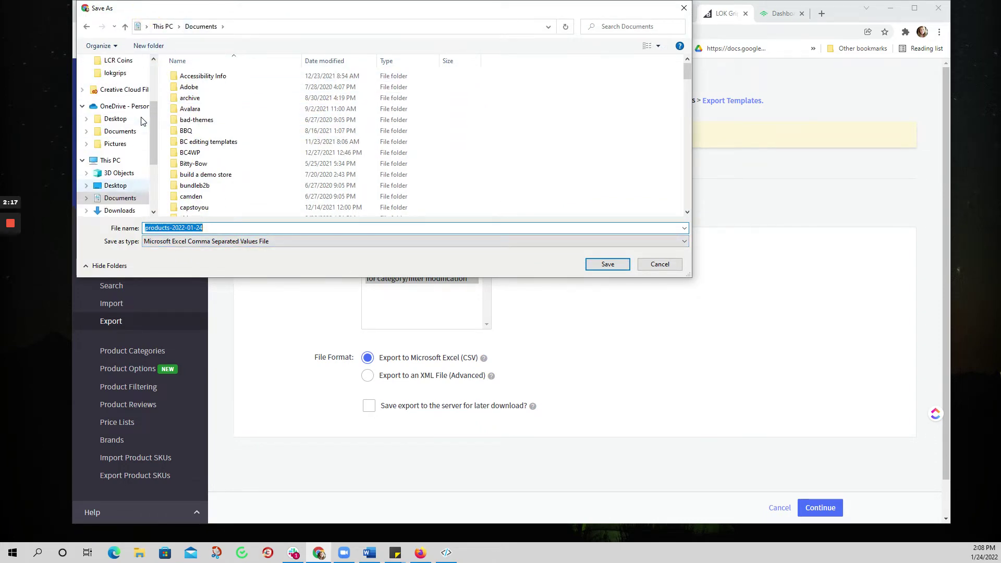
{"action": "scroll", "coordinate": [123, 107], "scroll_direction": "up", "scroll_amount": 3}
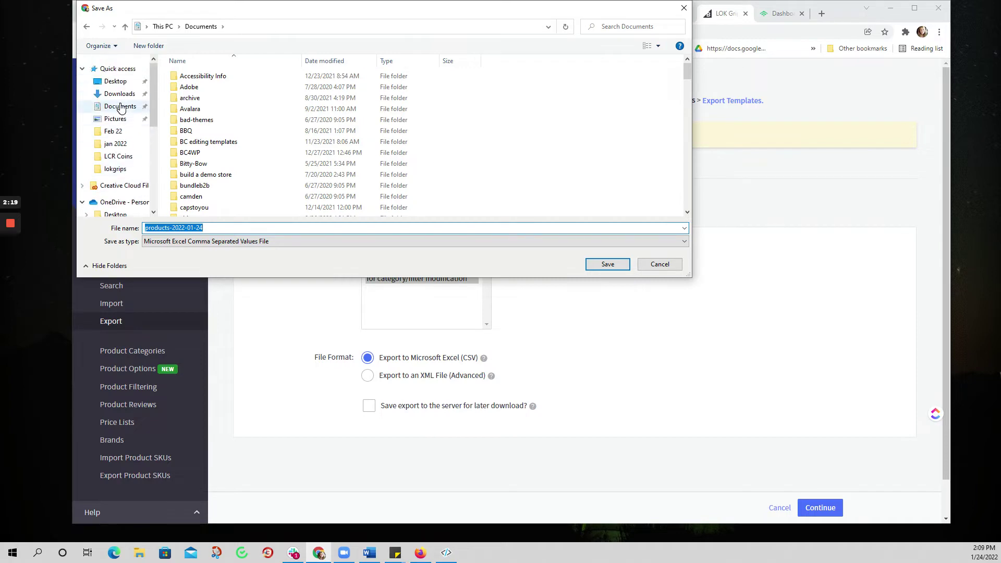
{"action": "left_click", "coordinate": [118, 95]}
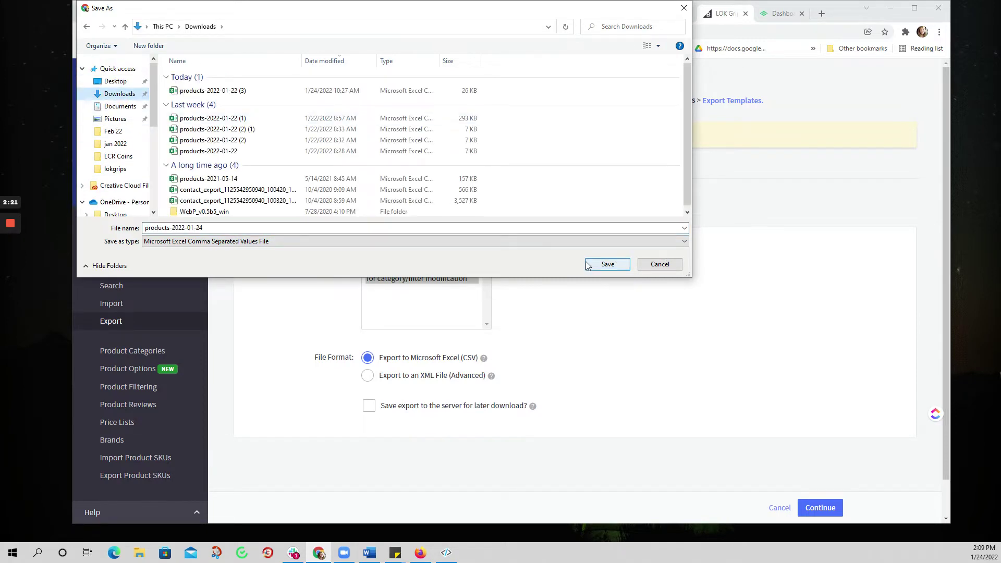
{"action": "left_click", "coordinate": [608, 264]}
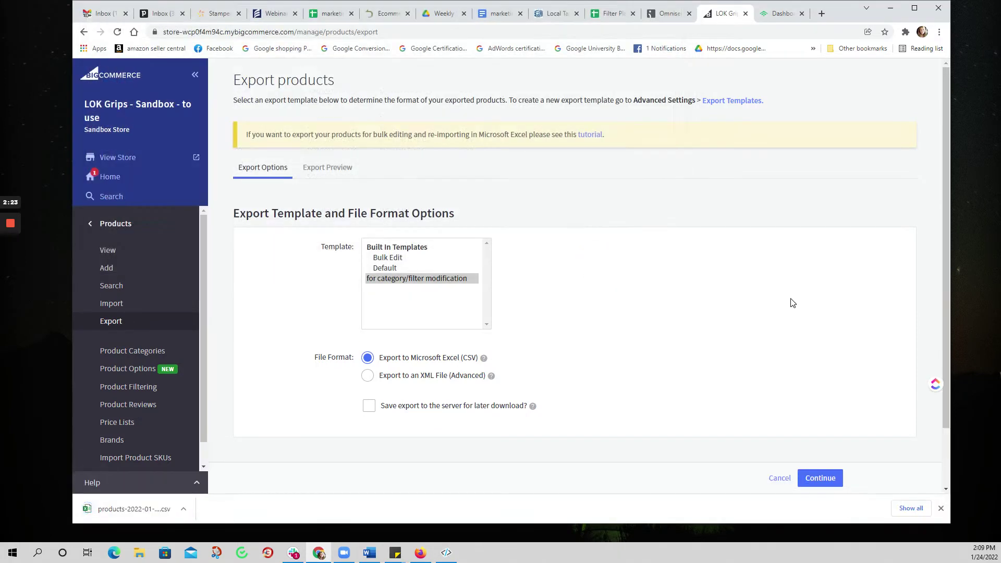
Open products-2022-01-24 in Excel, widen columns D, E and F, and inspect cell G2's custom-field string
{"action": "left_click", "coordinate": [105, 509]}
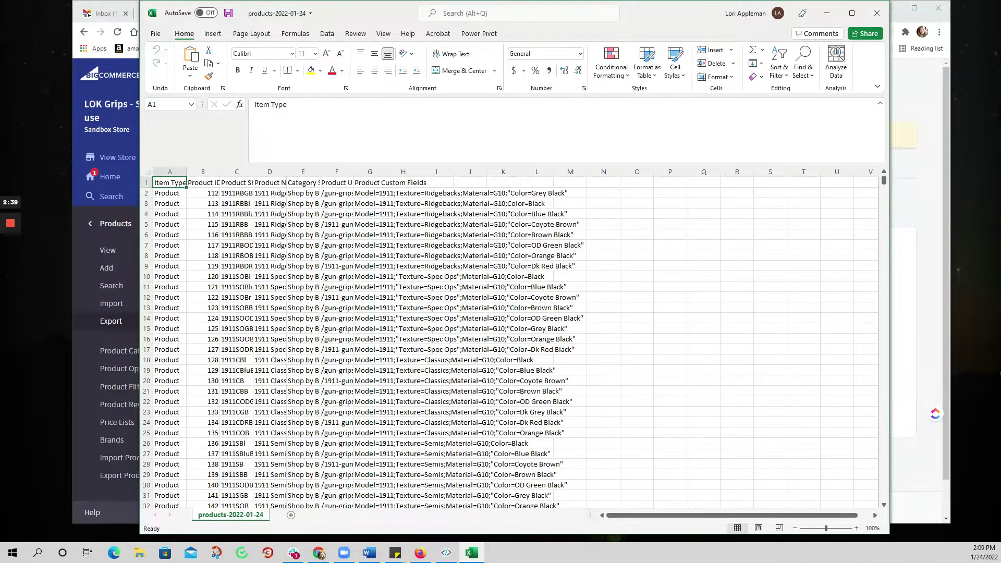
{"action": "left_click_drag", "start_coordinate": [320, 172], "coordinate": [391, 164]}
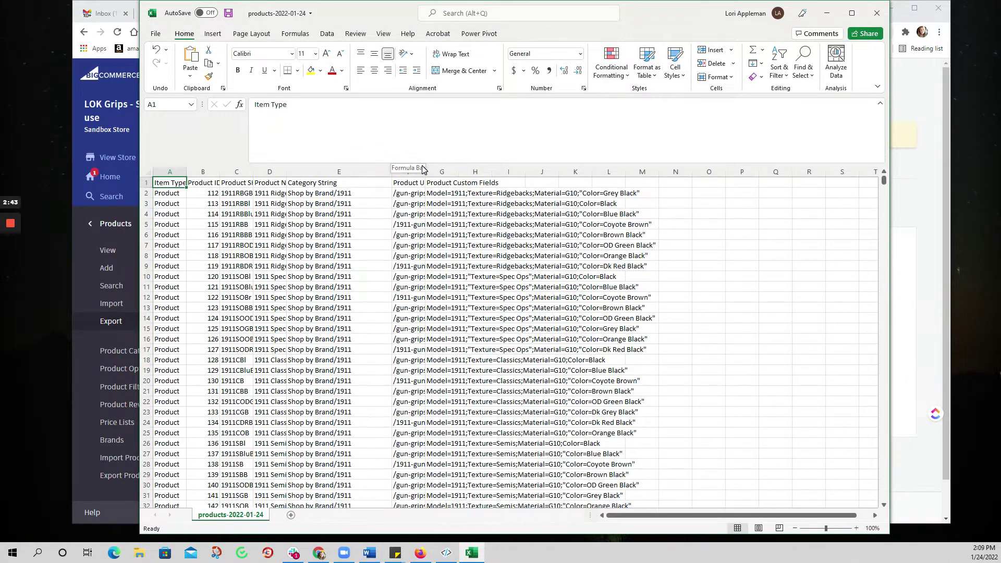
{"action": "left_click_drag", "start_coordinate": [425, 171], "coordinate": [510, 171]}
{"action": "left_click_drag", "start_coordinate": [391, 172], "coordinate": [371, 165]}
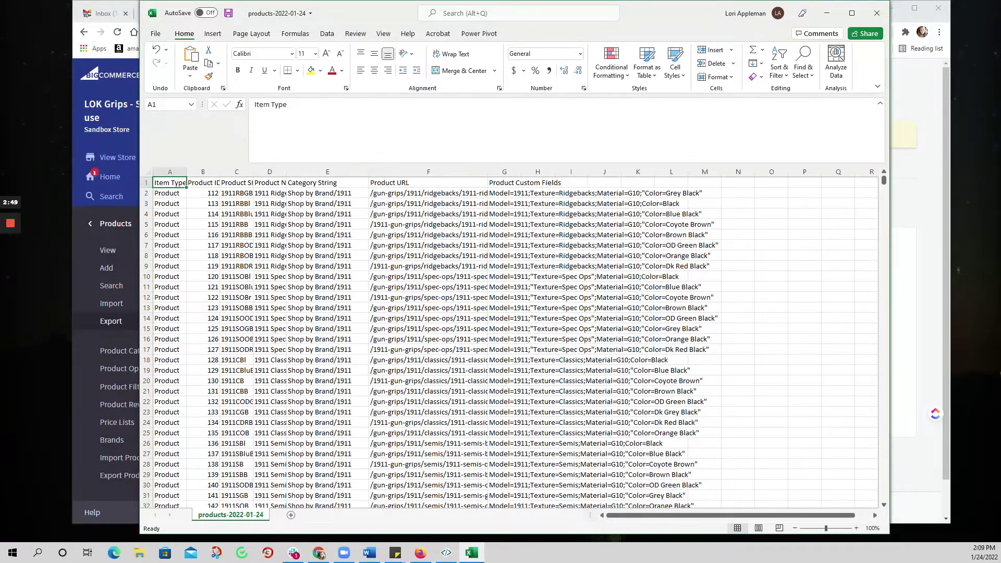
{"action": "left_click_drag", "start_coordinate": [287, 171], "coordinate": [386, 172]}
{"action": "left_click", "coordinate": [620, 194]}
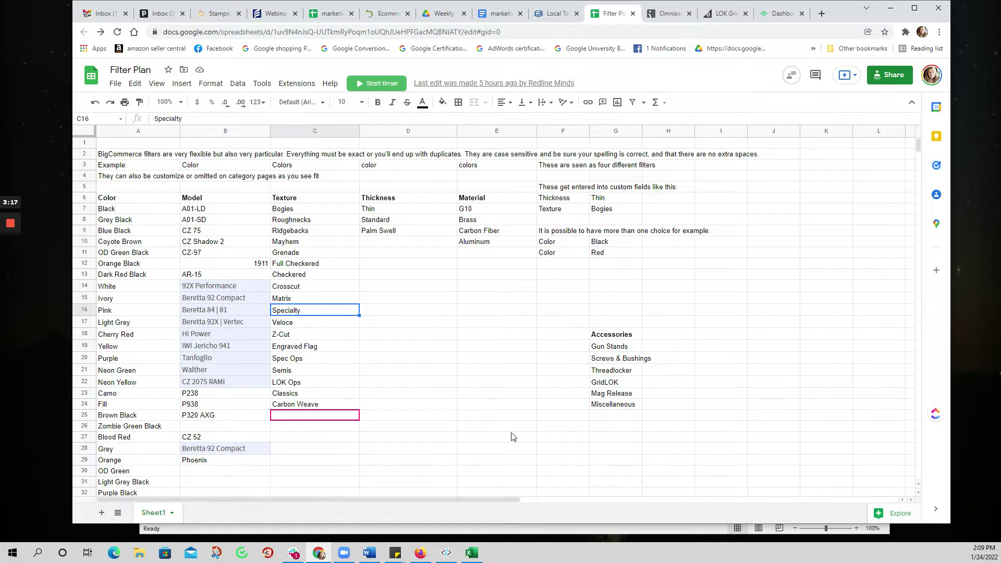
Select the Texture header C6 in the Filter Plan sheet
{"action": "left_click", "coordinate": [290, 201]}
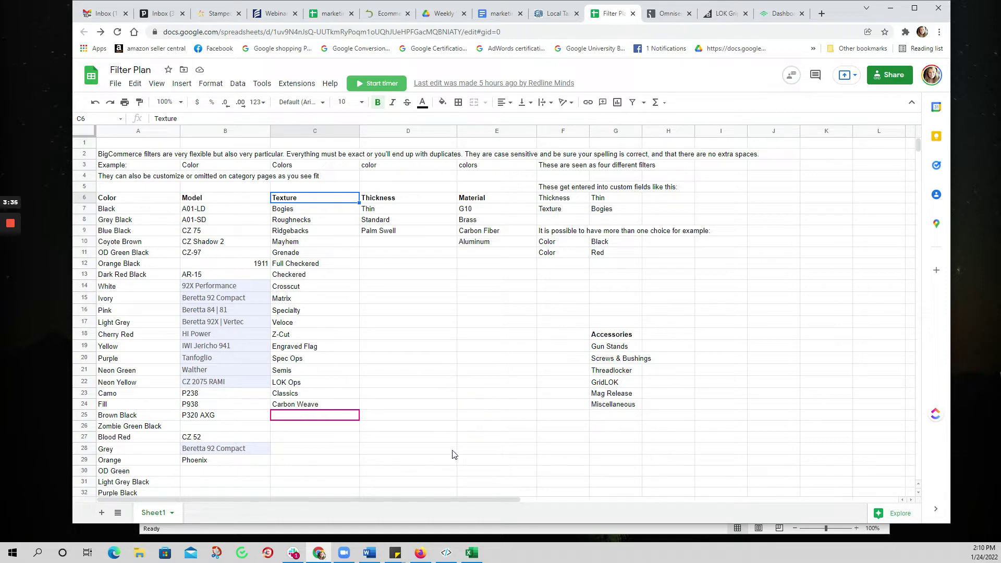
Bring the products export forward and inspect the custom-field string in G54
{"action": "left_click", "coordinate": [472, 552]}
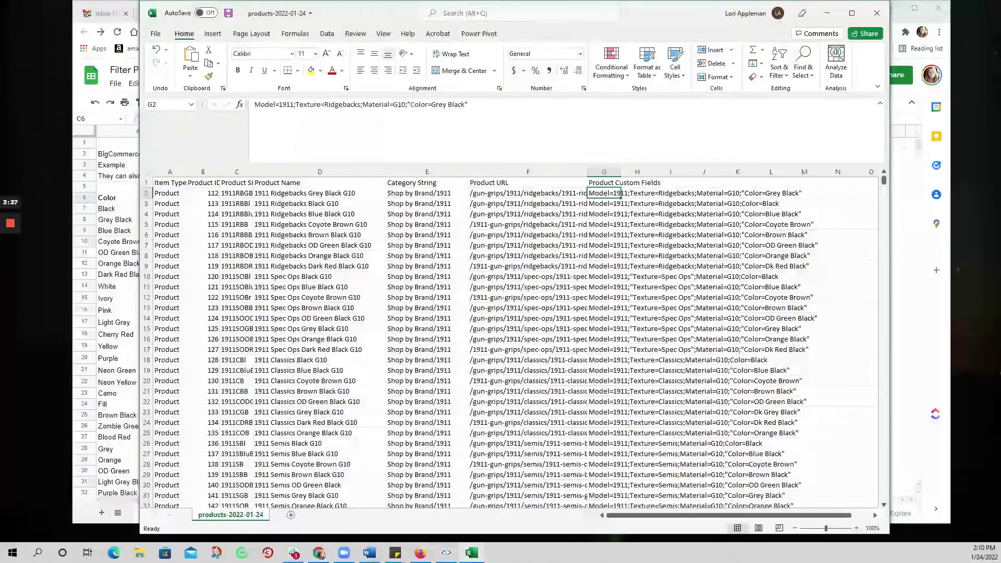
{"action": "scroll", "coordinate": [511, 344], "scroll_direction": "down", "scroll_amount": 7}
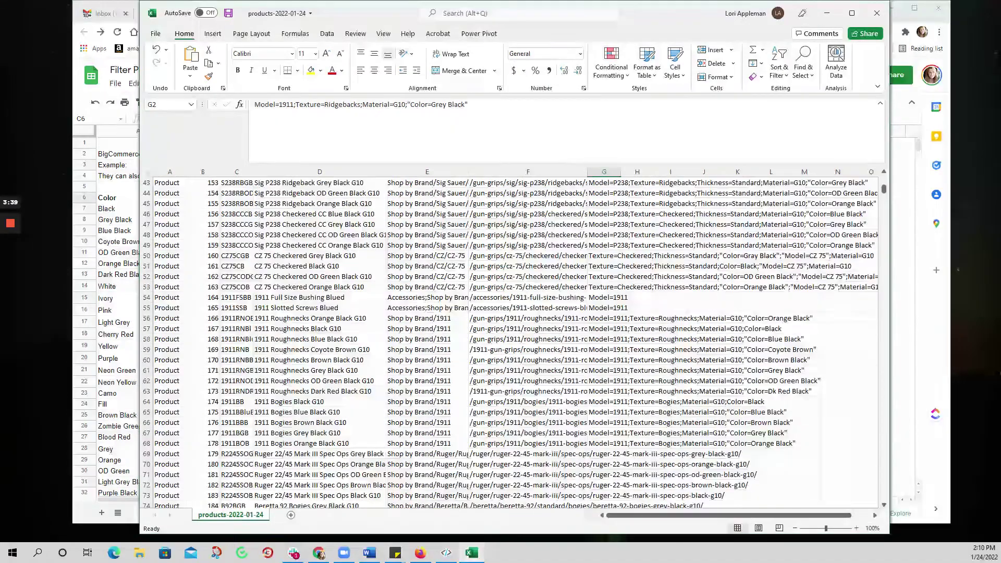
{"action": "left_click", "coordinate": [605, 298]}
Scroll further down column G and inspect the Zombie Green Black custom-field string in G783
{"action": "scroll", "coordinate": [605, 302], "scroll_direction": "down", "scroll_amount": 17}
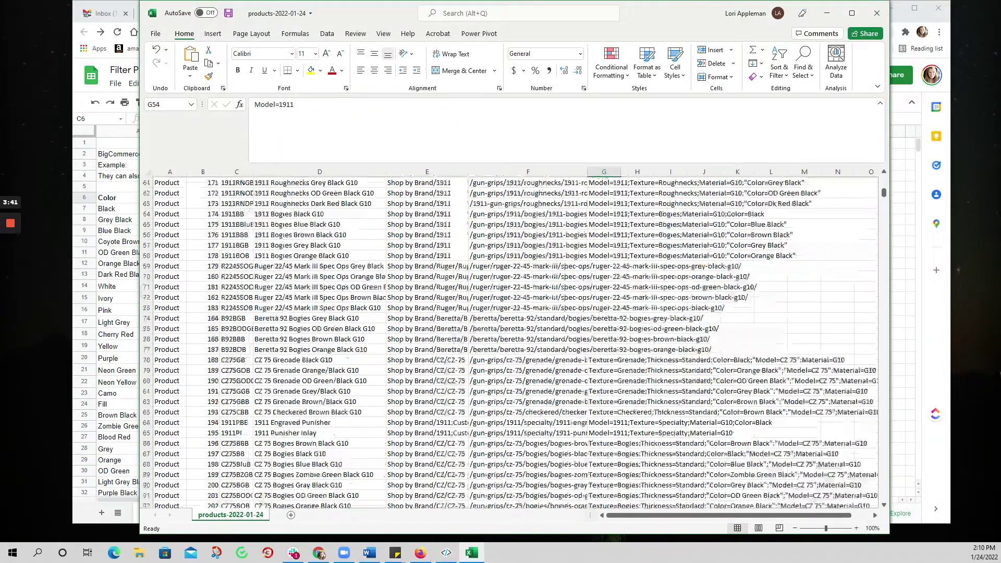
{"action": "scroll", "coordinate": [511, 344], "scroll_direction": "down", "scroll_amount": 14}
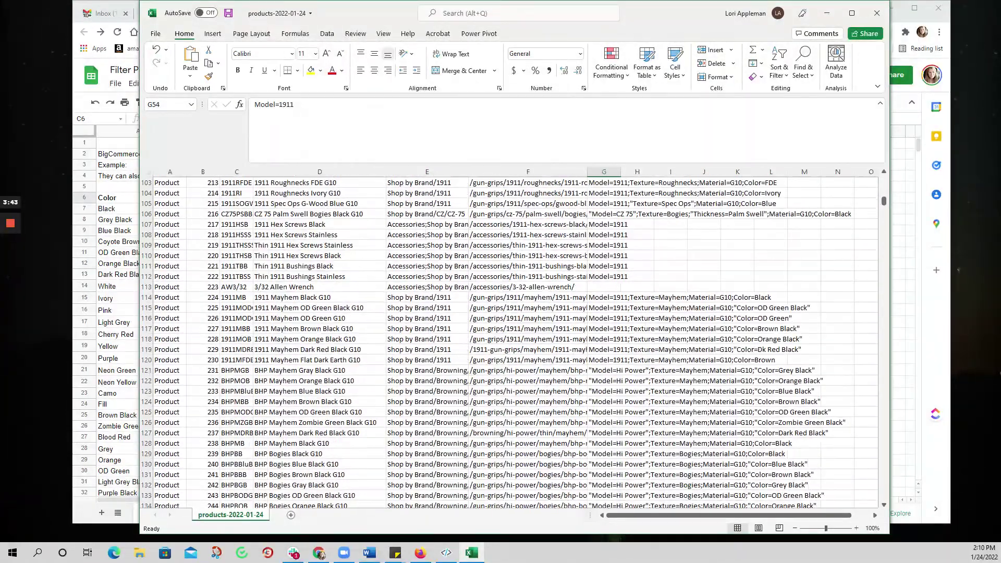
{"action": "scroll", "coordinate": [511, 344], "scroll_direction": "down", "scroll_amount": 11}
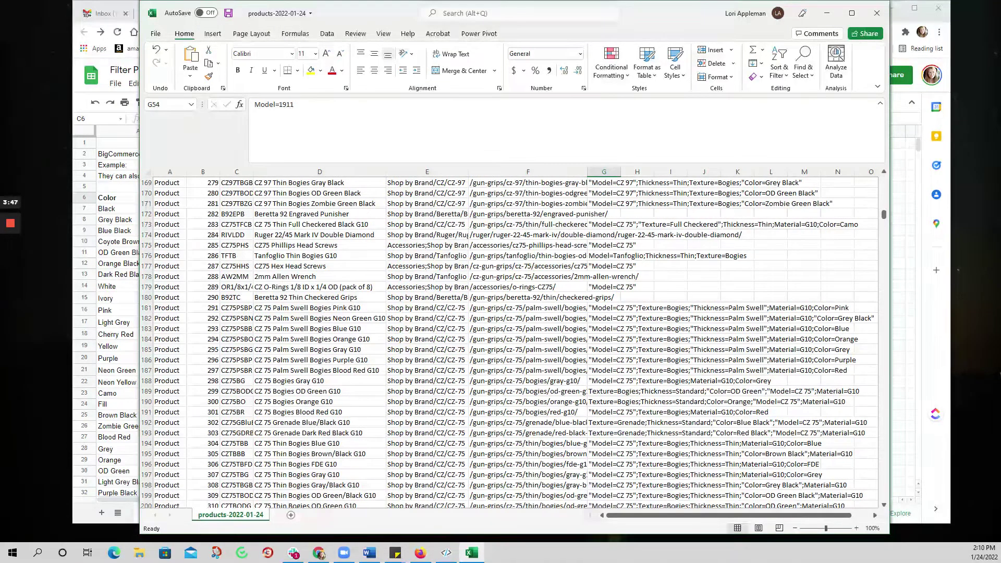
{"action": "scroll", "coordinate": [511, 344], "scroll_direction": "down", "scroll_amount": 20}
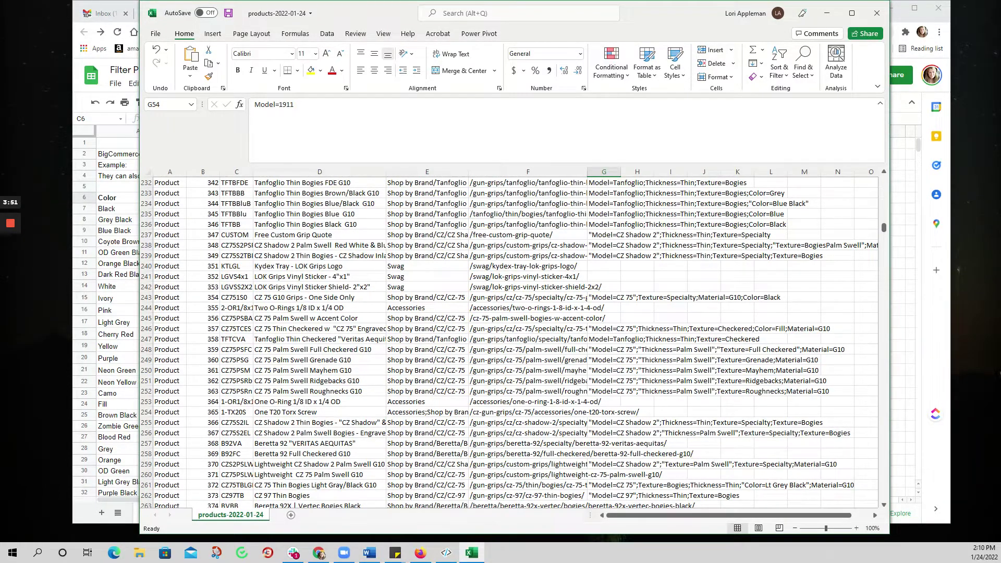
{"action": "scroll", "coordinate": [511, 344], "scroll_direction": "down", "scroll_amount": 7}
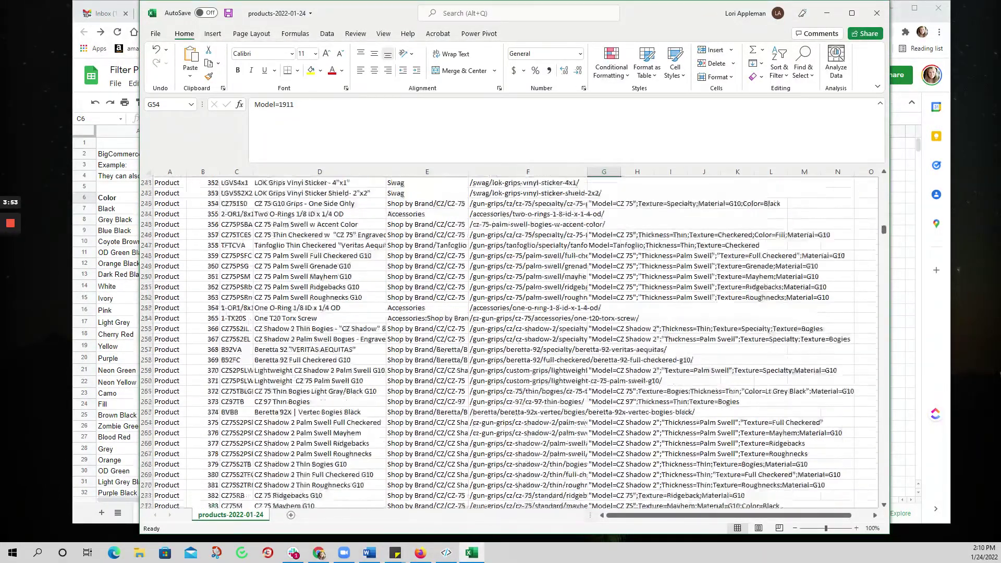
{"action": "scroll", "coordinate": [510, 344], "scroll_direction": "down", "scroll_amount": 20}
{"action": "scroll", "coordinate": [511, 344], "scroll_direction": "down", "scroll_amount": 7}
{"action": "scroll", "coordinate": [511, 344], "scroll_direction": "up", "scroll_amount": 6}
{"action": "scroll", "coordinate": [511, 344], "scroll_direction": "up", "scroll_amount": 1}
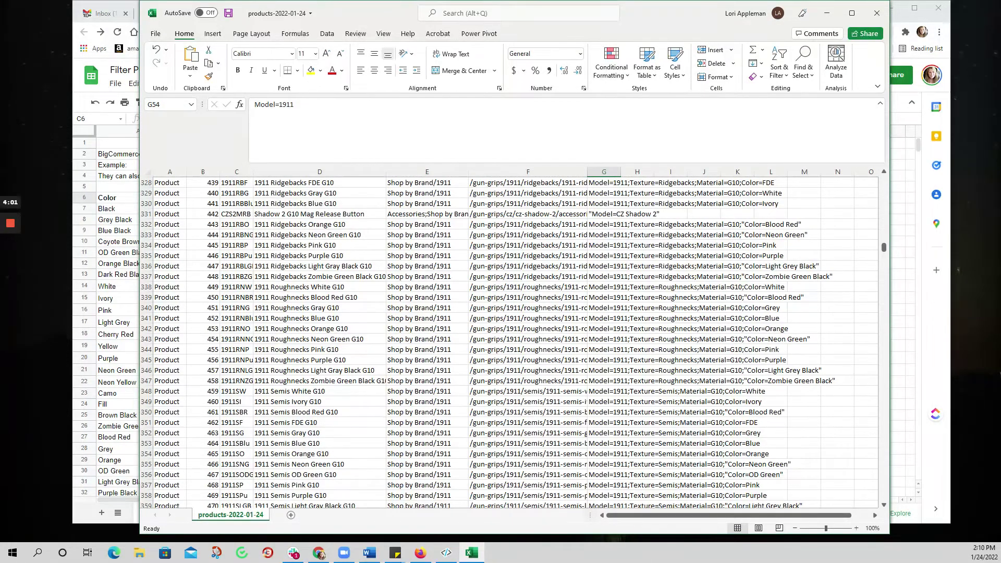
{"action": "scroll", "coordinate": [511, 344], "scroll_direction": "down", "scroll_amount": 20}
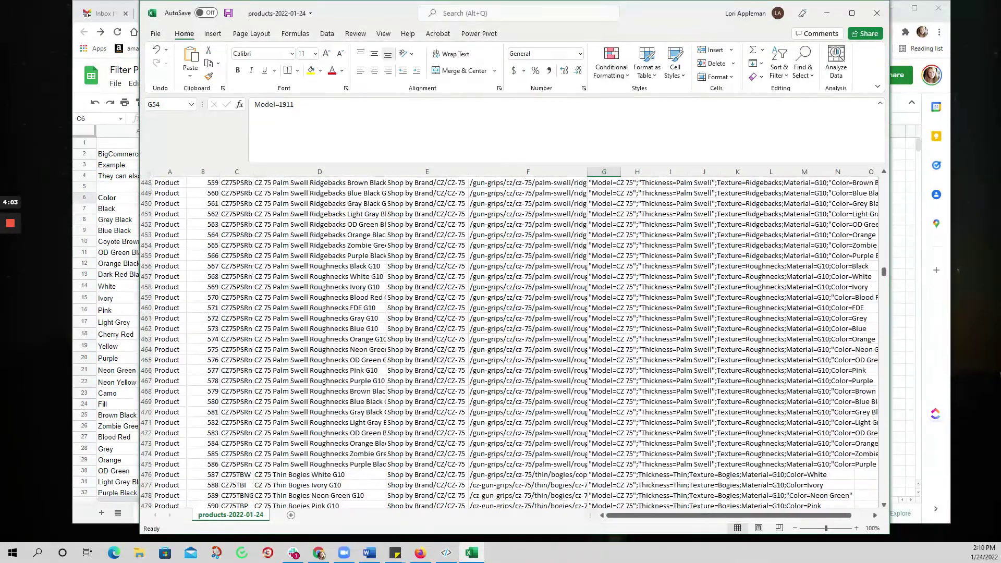
{"action": "scroll", "coordinate": [511, 344], "scroll_direction": "down", "scroll_amount": 20}
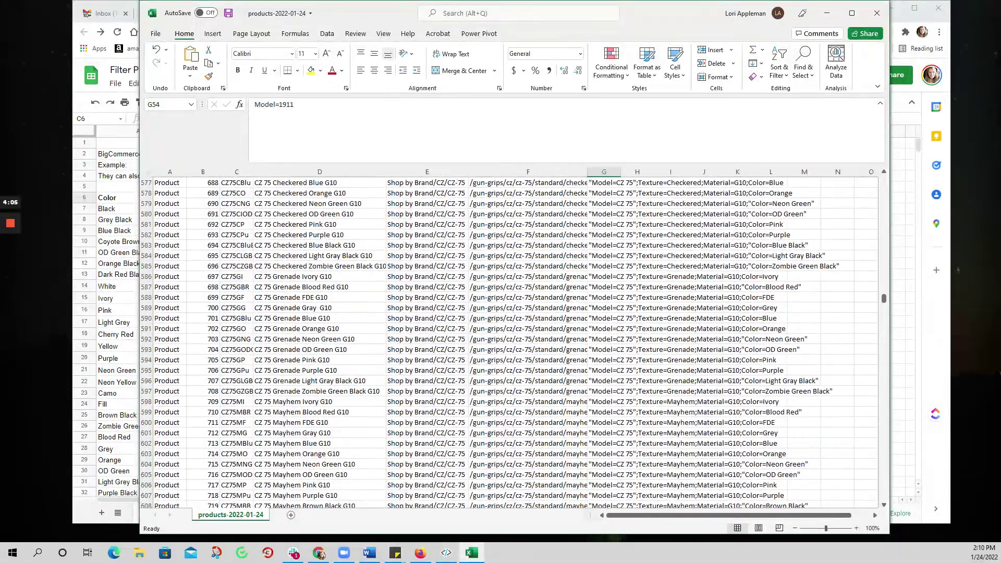
{"action": "scroll", "coordinate": [511, 344], "scroll_direction": "down", "scroll_amount": 20}
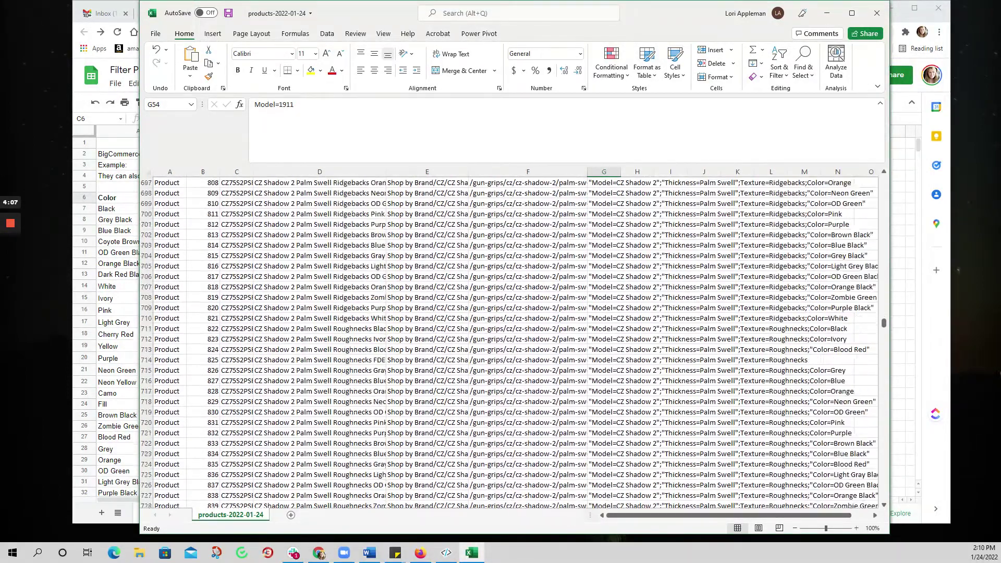
{"action": "scroll", "coordinate": [511, 344], "scroll_direction": "down", "scroll_amount": 20}
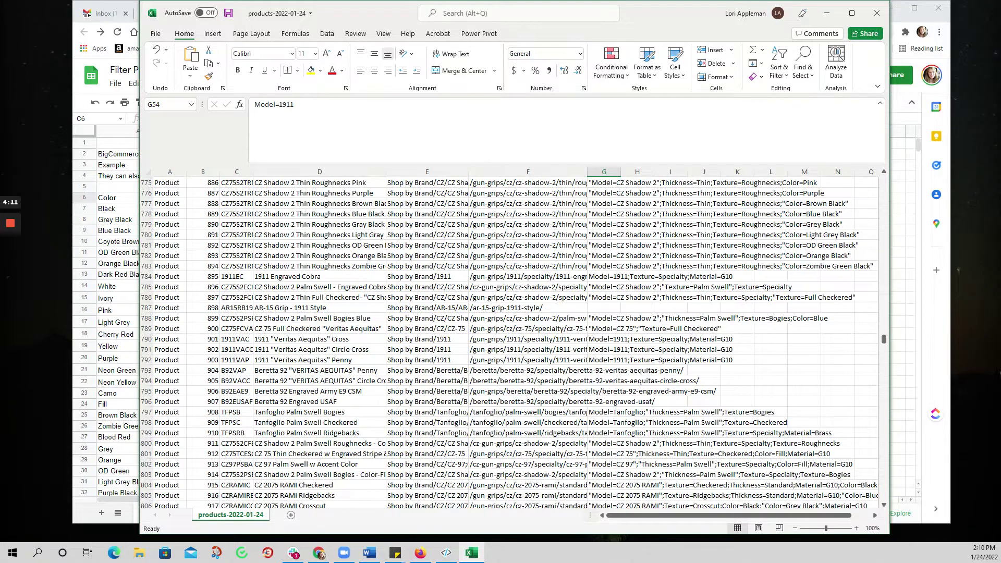
{"action": "left_click", "coordinate": [619, 266]}
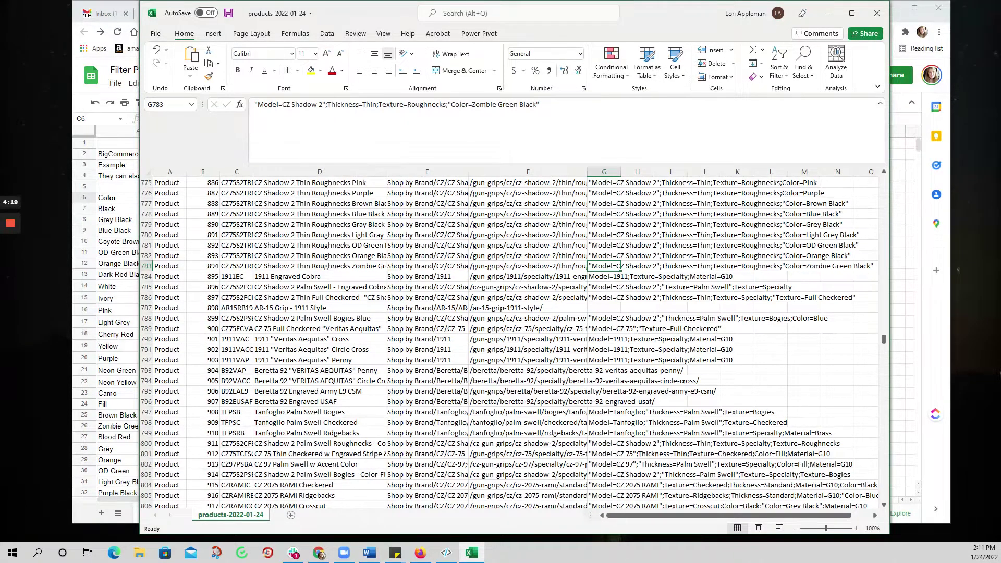
{"action": "left_click", "coordinate": [941, 336]}
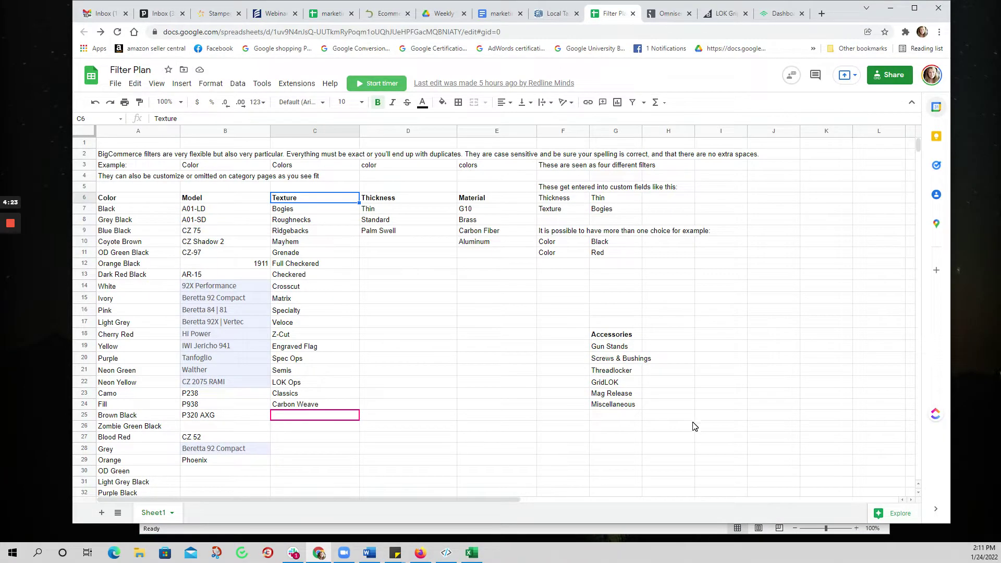
Enter Thickness=Thin in I25, pasting the Thin value from D7
{"action": "left_click", "coordinate": [710, 418]}
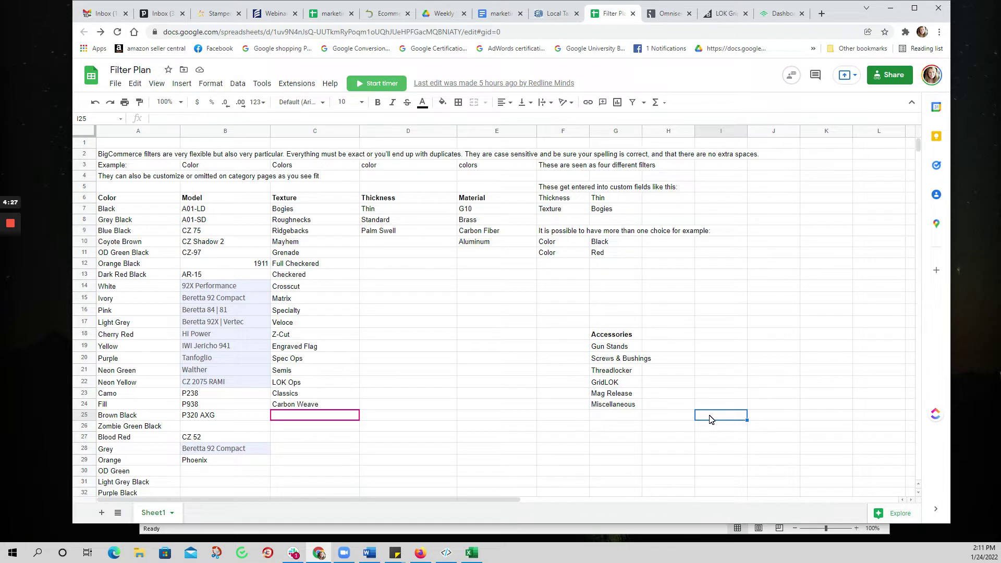
{"action": "type", "text": "Thickness="}
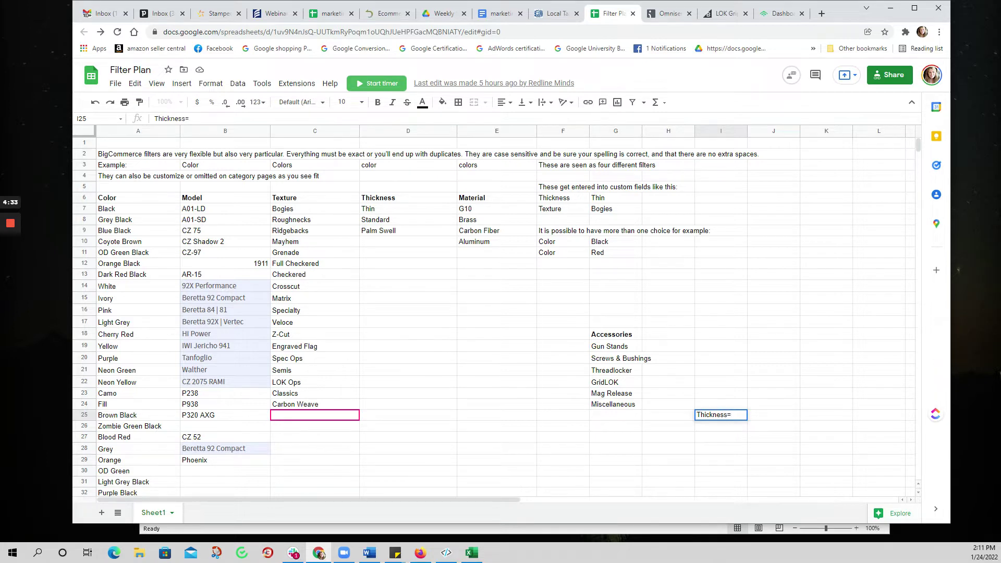
{"action": "left_click", "coordinate": [374, 211]}
{"action": "key", "text": "ctrl+c"}
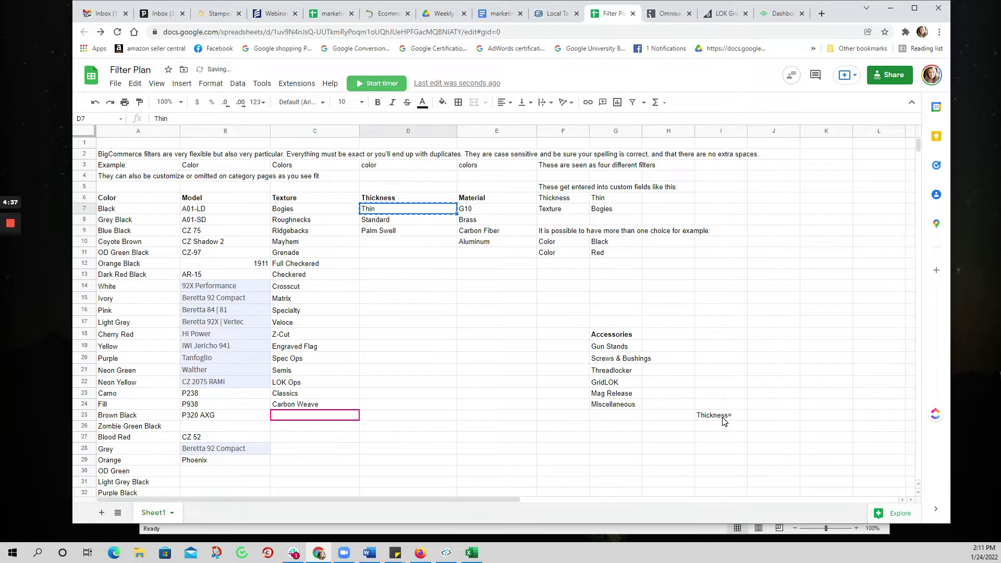
{"action": "left_click", "coordinate": [725, 420]}
{"action": "left_click", "coordinate": [219, 118]}
{"action": "key", "text": "ctrl+v"}
{"action": "left_click", "coordinate": [738, 436]}
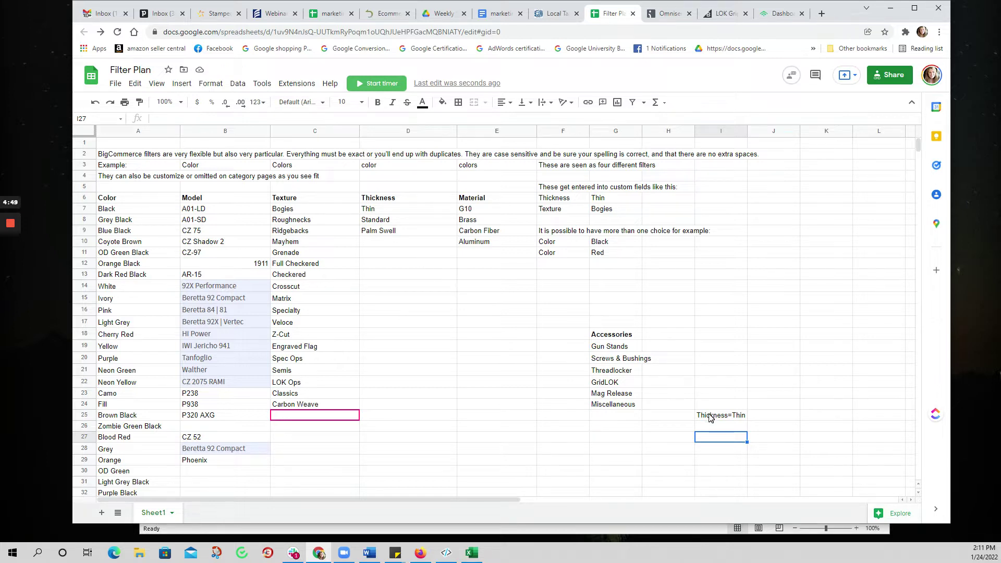
Copy the entry to I26 and change it to "Thickness=Palm Swell" using D9's value, wrapped in quotes
{"action": "left_click", "coordinate": [713, 416]}
{"action": "key", "text": "ctrl+c"}
{"action": "left_click", "coordinate": [713, 431]}
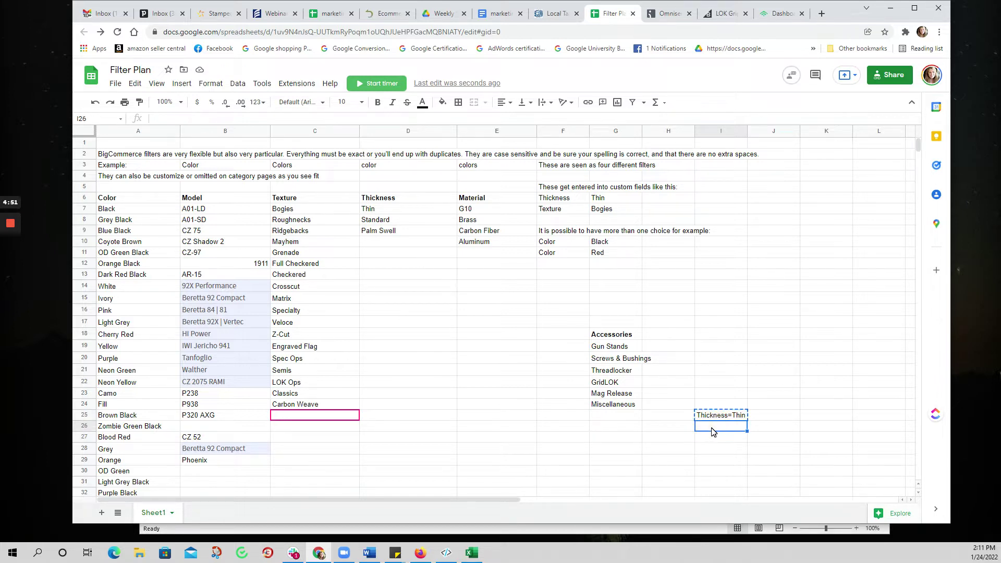
{"action": "key", "text": "ctrl+v"}
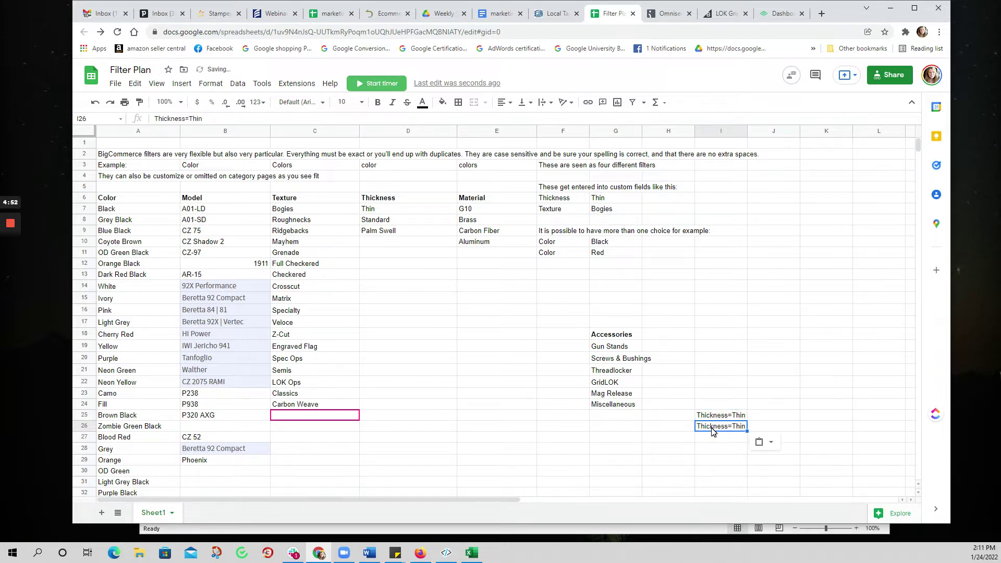
{"action": "left_click", "coordinate": [370, 234]}
{"action": "key", "text": "ctrl+c"}
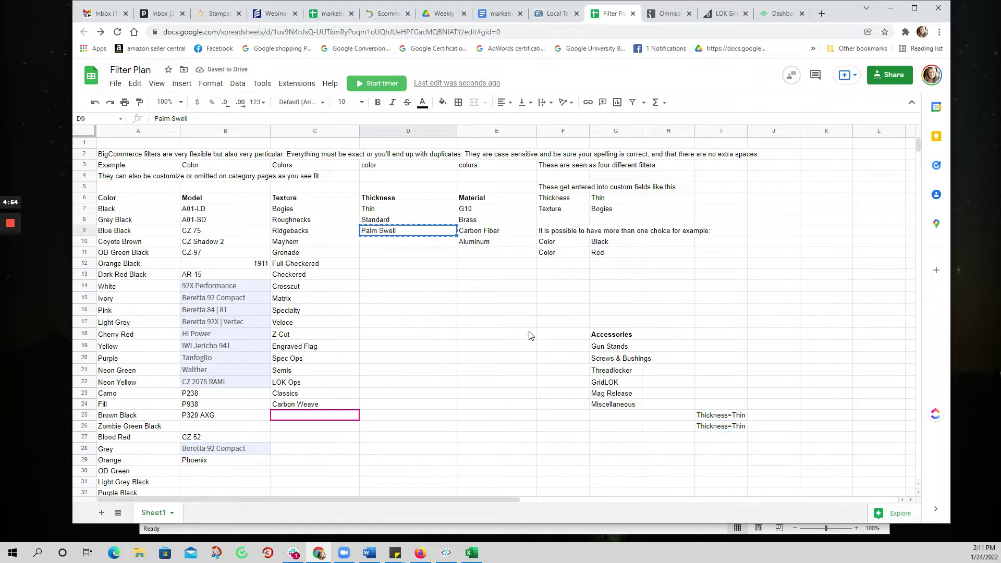
{"action": "left_click", "coordinate": [723, 429]}
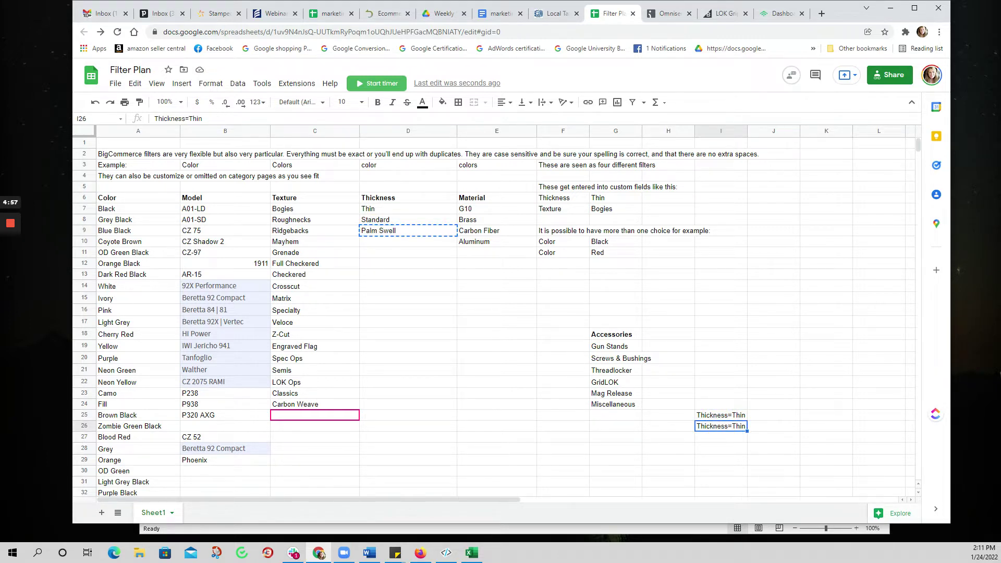
{"action": "double_click", "coordinate": [194, 119]}
{"action": "key", "text": "ctrl+v"}
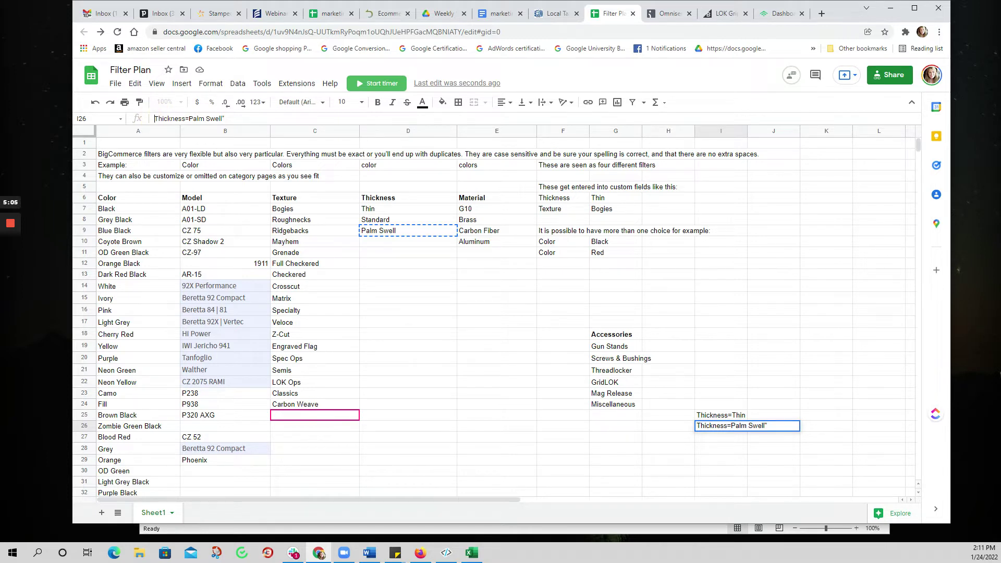
{"action": "type", "text": "\""}
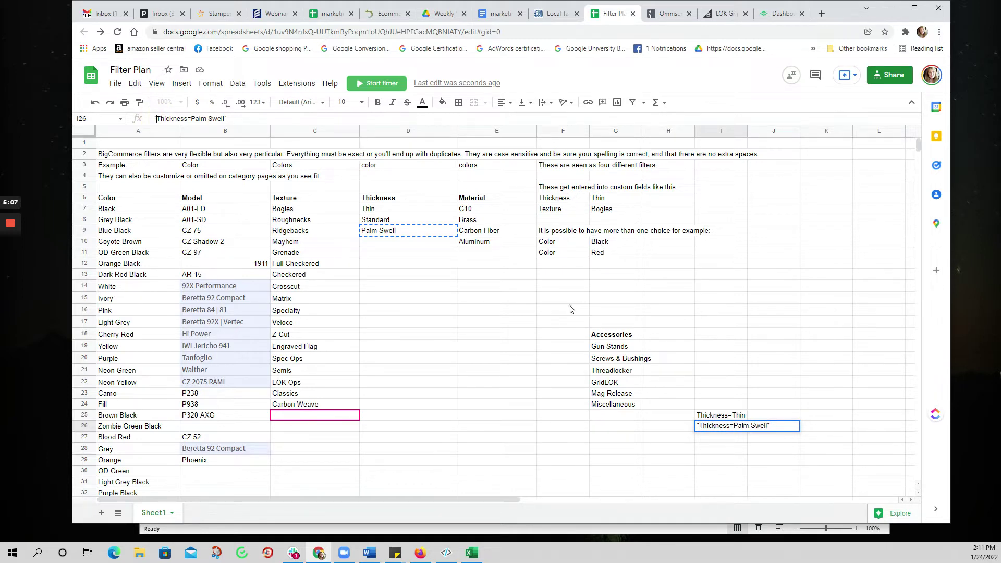
{"action": "left_click", "coordinate": [240, 118]}
{"action": "left_click", "coordinate": [736, 440]}
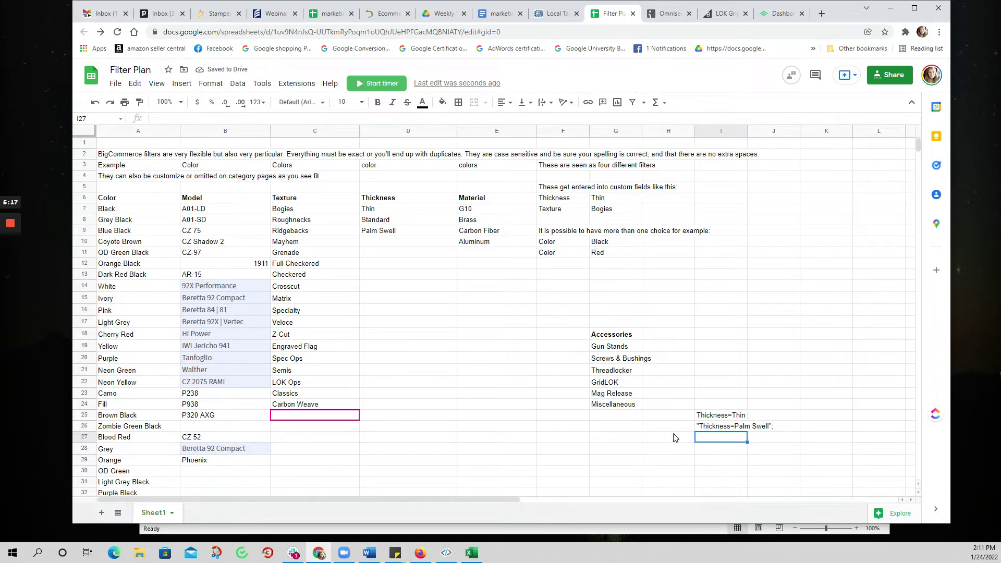
Start I28 with Model=A01-LD; using the values copied from B6 and B7
{"action": "left_click", "coordinate": [203, 199]}
{"action": "key", "text": "ctrl+c"}
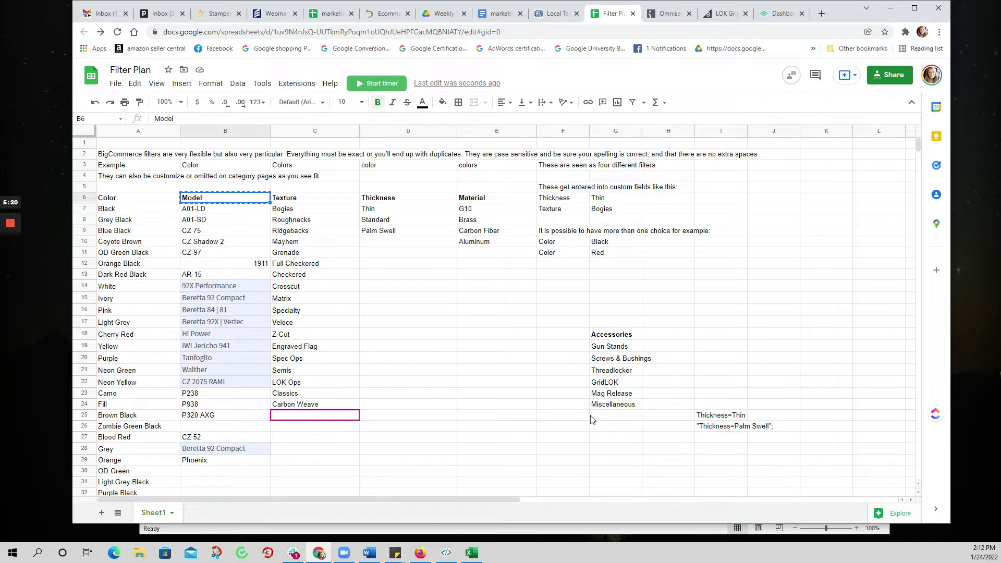
{"action": "left_click", "coordinate": [710, 453]}
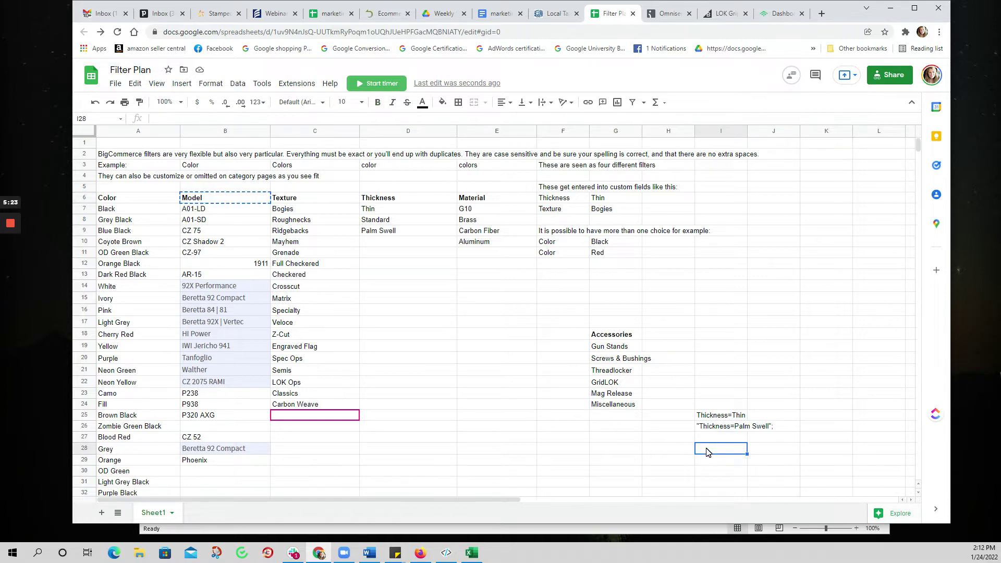
{"action": "key", "text": "ctrl+v"}
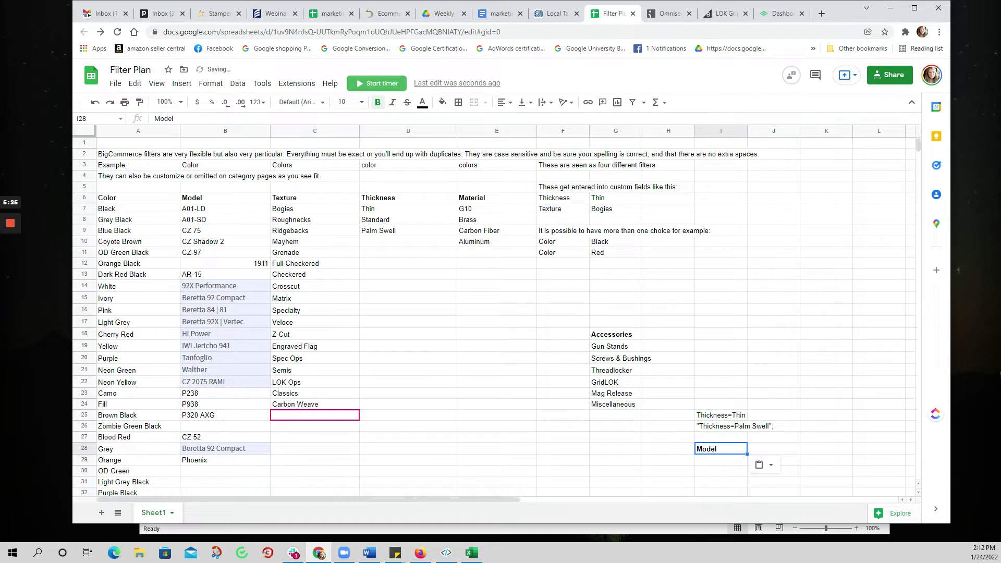
{"action": "left_click", "coordinate": [184, 118]}
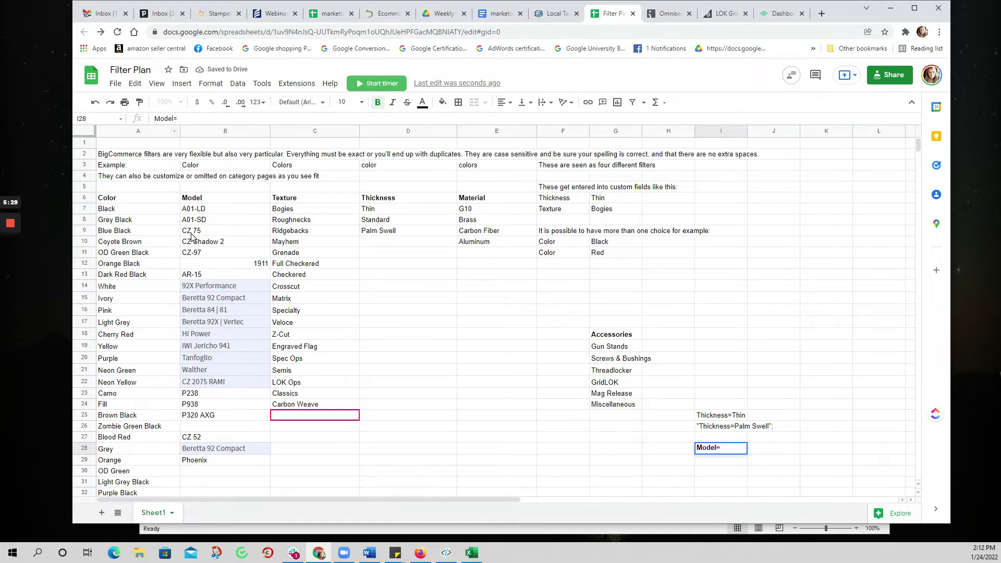
{"action": "left_click", "coordinate": [191, 210]}
{"action": "key", "text": "ctrl+c"}
{"action": "left_click", "coordinate": [701, 450]}
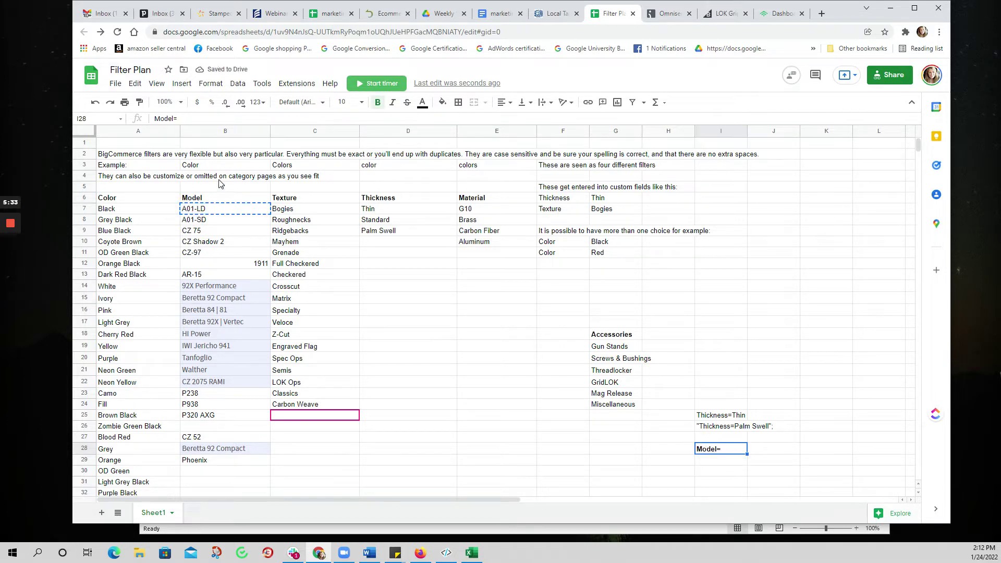
{"action": "left_click", "coordinate": [197, 119]}
{"action": "key", "text": "ctrl+v"}
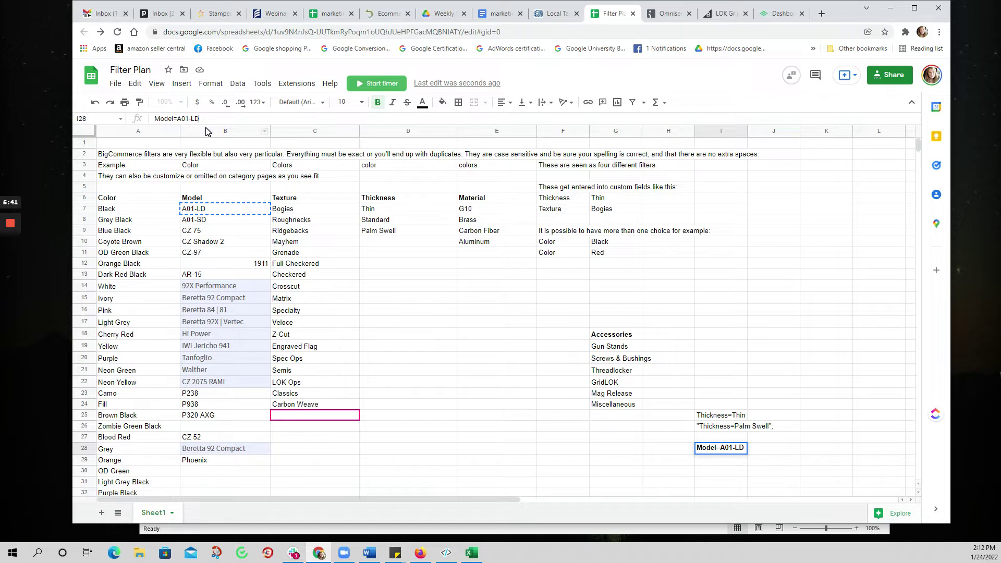
{"action": "type", "text": ";"}
Append "Texture=Full Checkered" to I28 using C6 and C12
{"action": "left_click", "coordinate": [284, 200]}
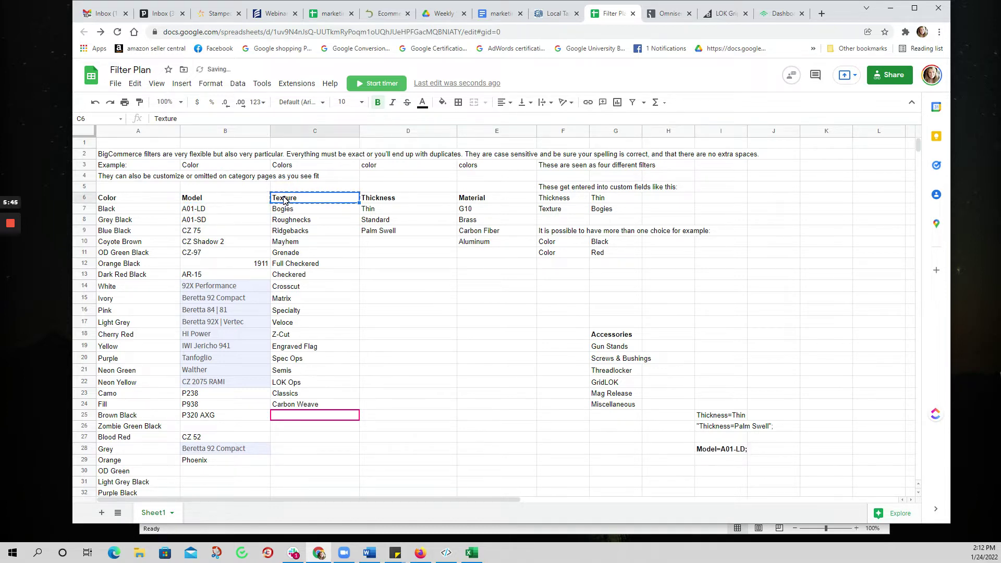
{"action": "left_click", "coordinate": [707, 450]}
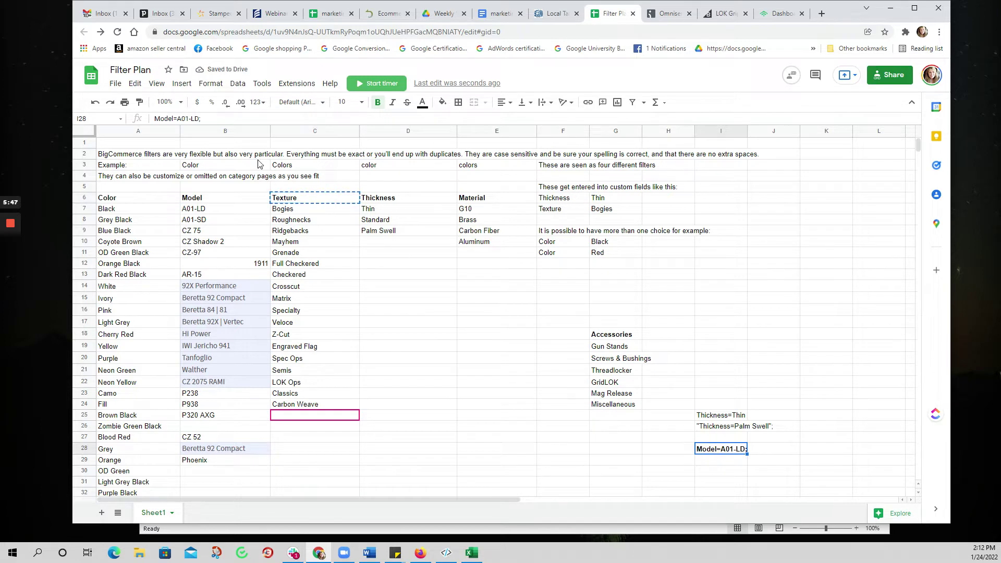
{"action": "key", "text": "Return"}
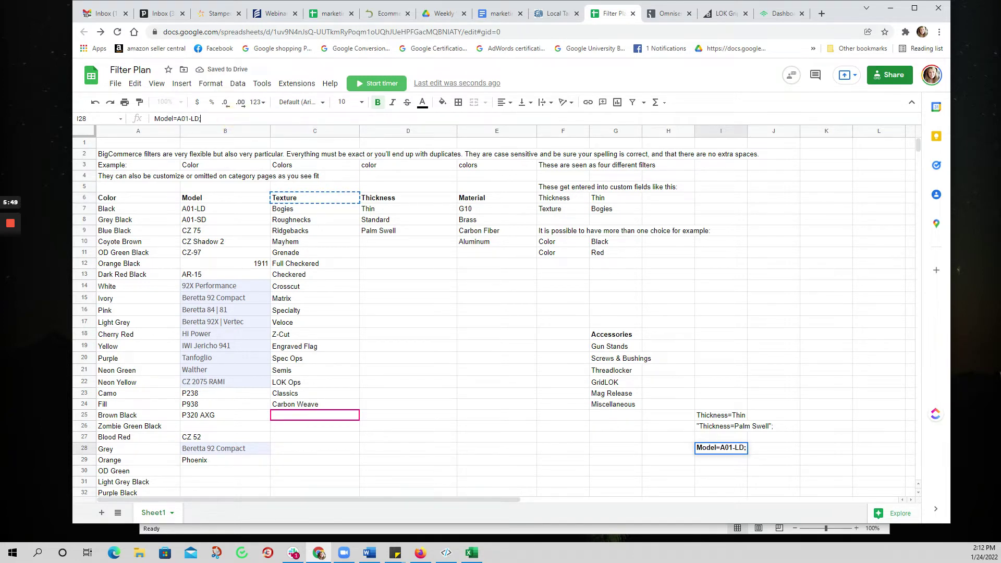
{"action": "key", "text": "ctrl+v"}
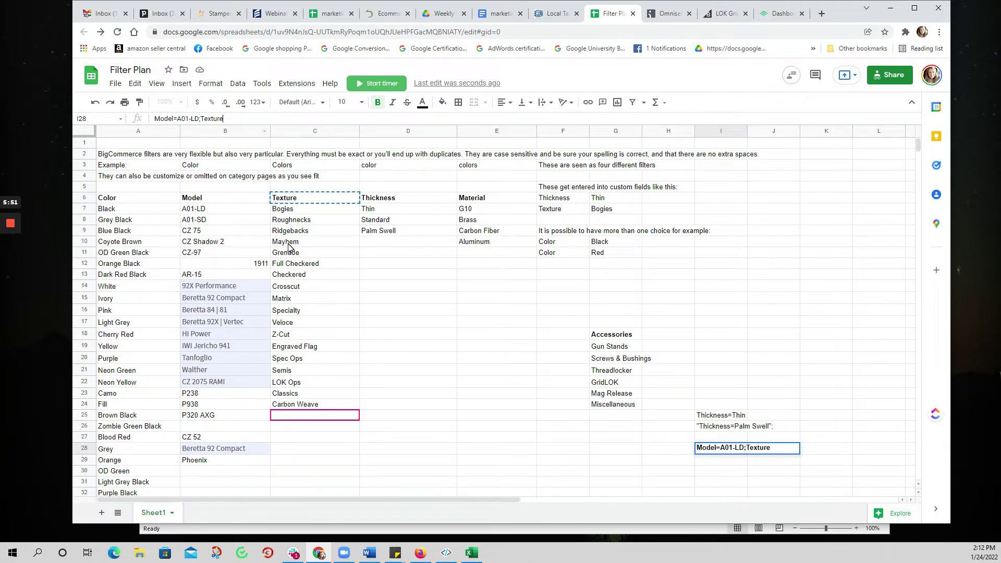
{"action": "left_click", "coordinate": [291, 265]}
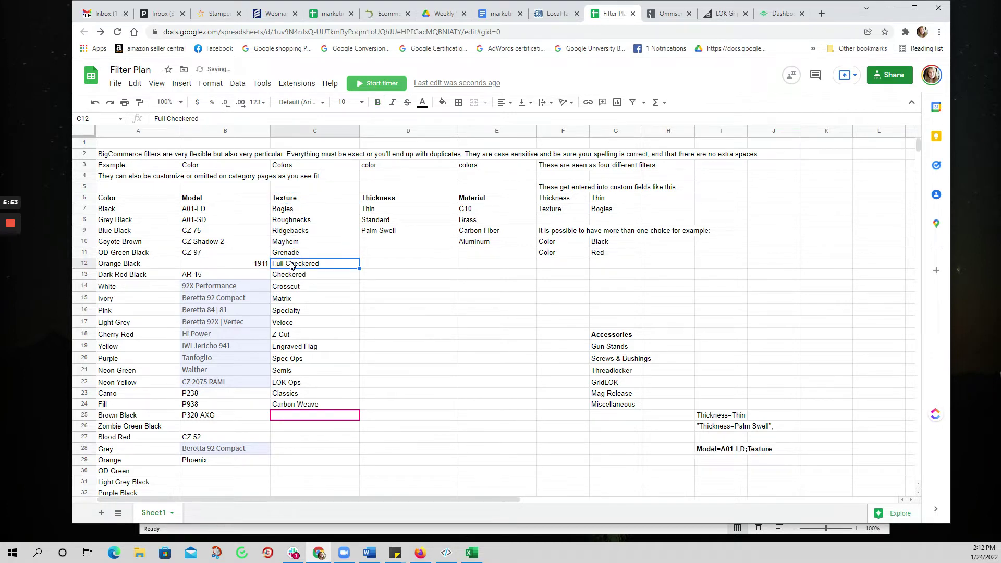
{"action": "left_click", "coordinate": [716, 452]}
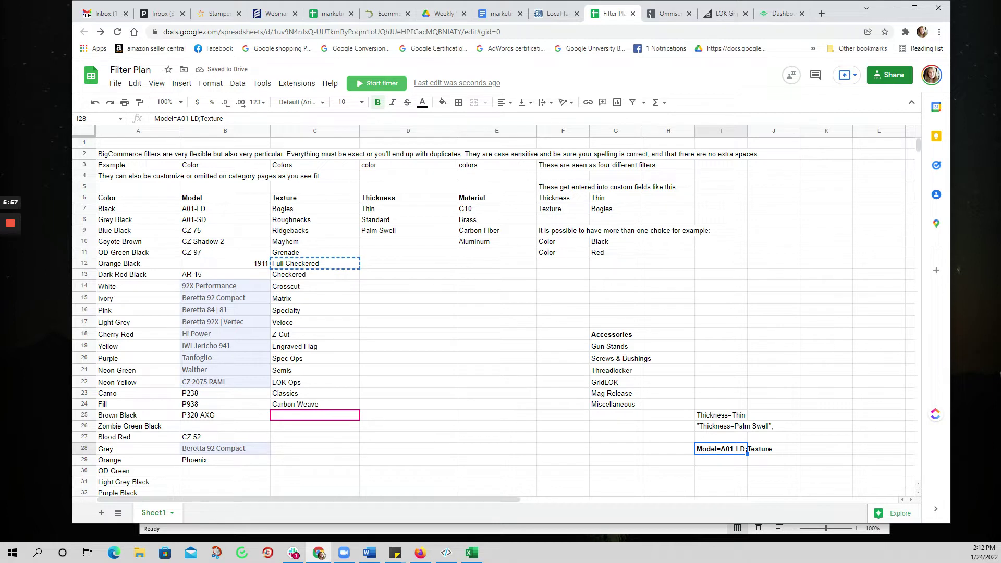
{"action": "left_click", "coordinate": [233, 119]}
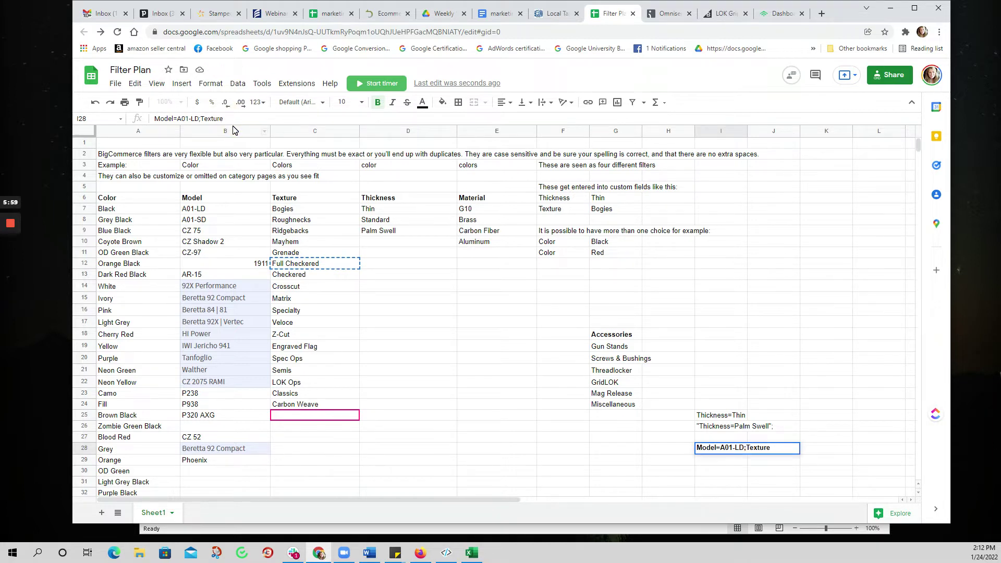
{"action": "key", "text": "ctrl+v"}
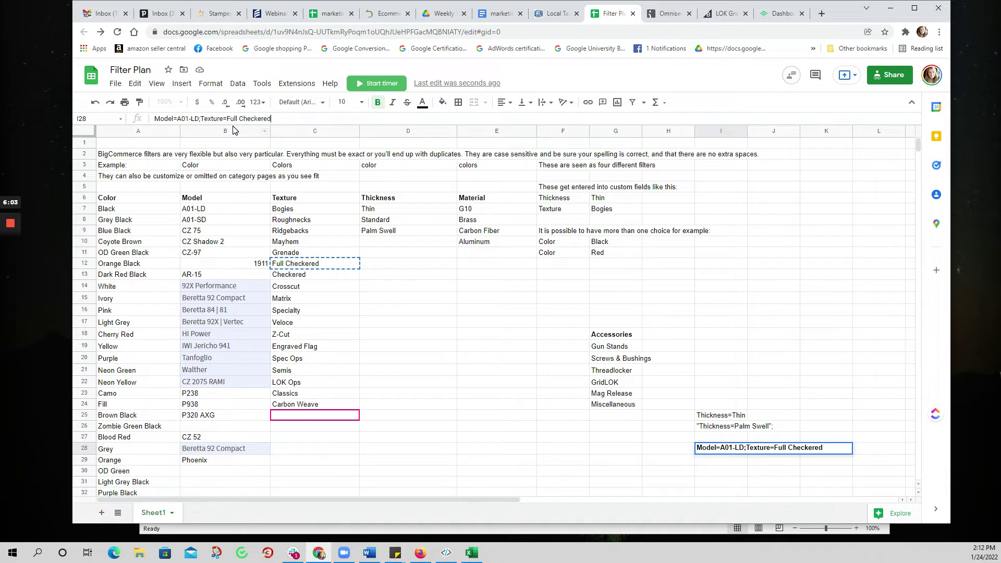
{"action": "type", "text": "\""}
{"action": "type", "text": "\";"}
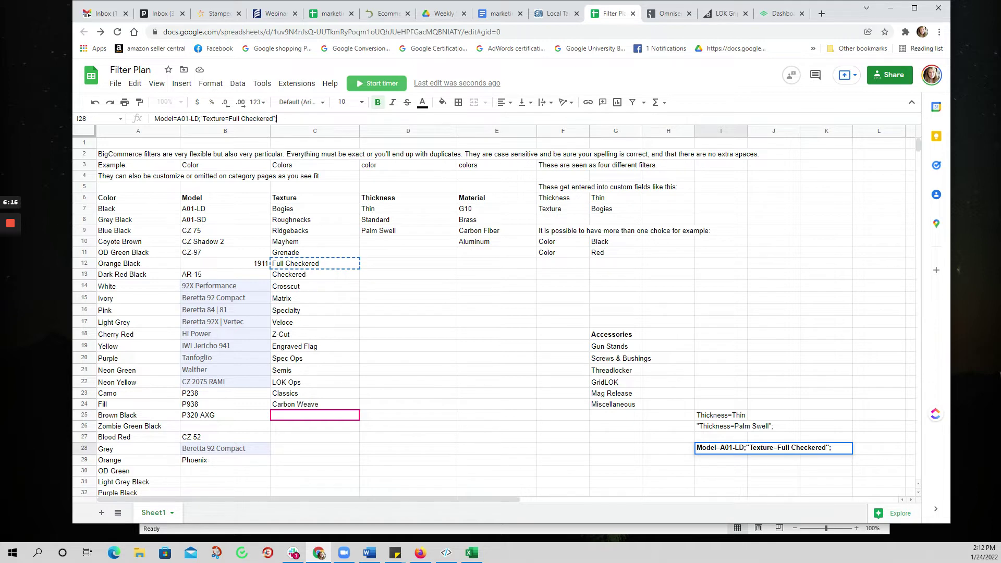
Finish the I28 string with Material=Brass copied from E6 and E8
{"action": "left_click", "coordinate": [480, 199]}
{"action": "key", "text": "ctrl+c"}
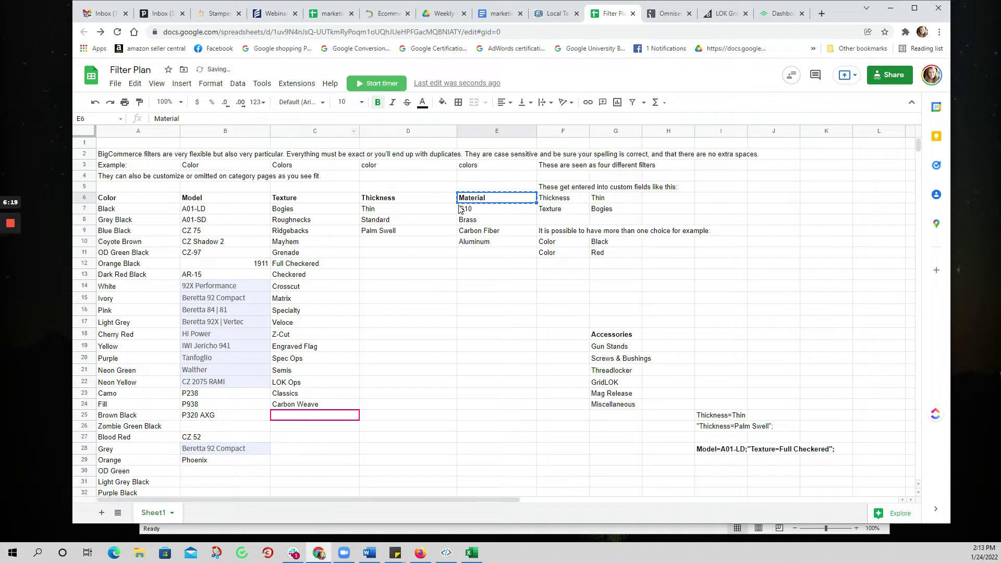
{"action": "left_click", "coordinate": [709, 451]}
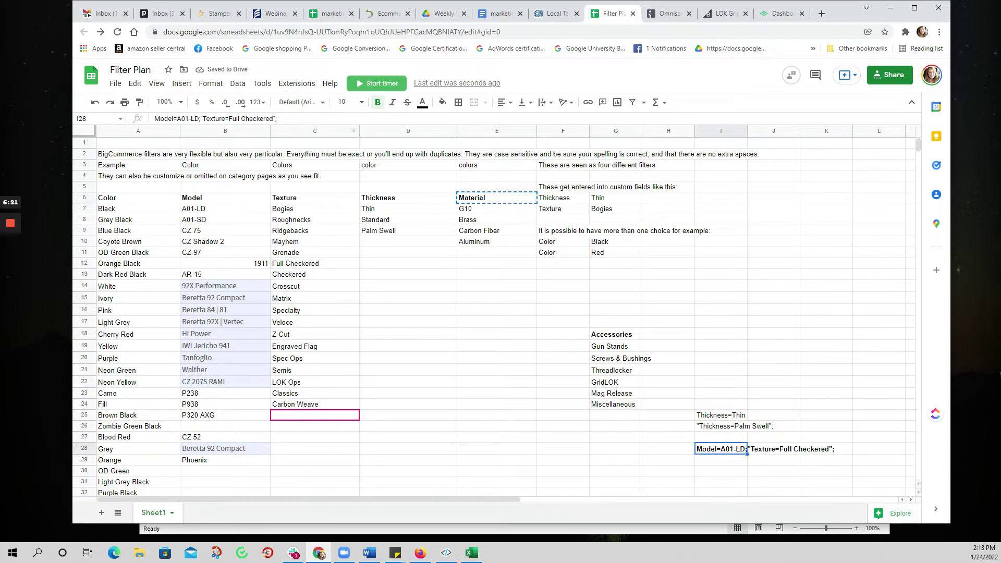
{"action": "left_click", "coordinate": [289, 119]}
{"action": "key", "text": "ctrl+v"}
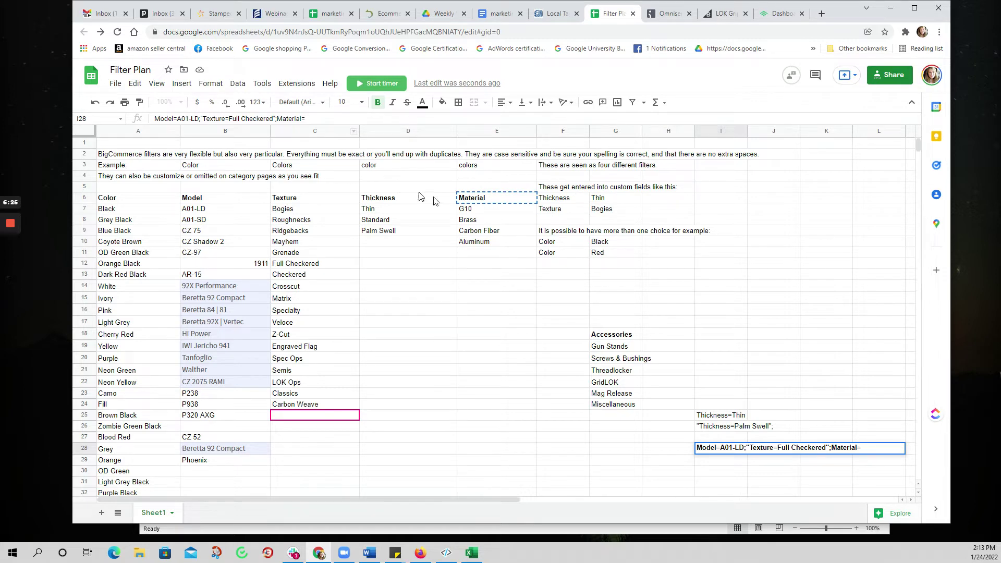
{"action": "left_click", "coordinate": [463, 219]}
{"action": "key", "text": "ctrl+c"}
{"action": "left_click", "coordinate": [714, 450]}
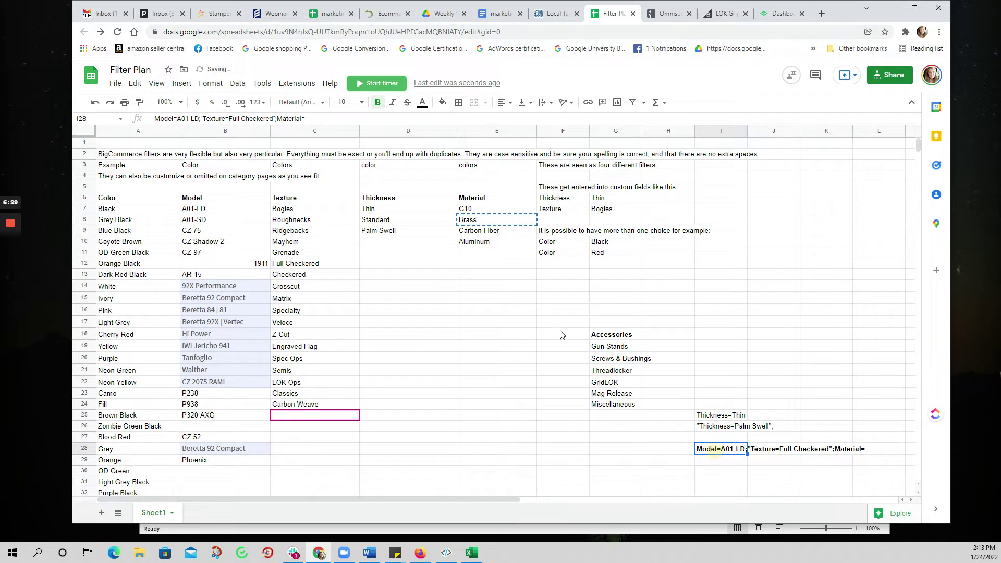
{"action": "left_click", "coordinate": [348, 119]}
{"action": "key", "text": "ctrl+v"}
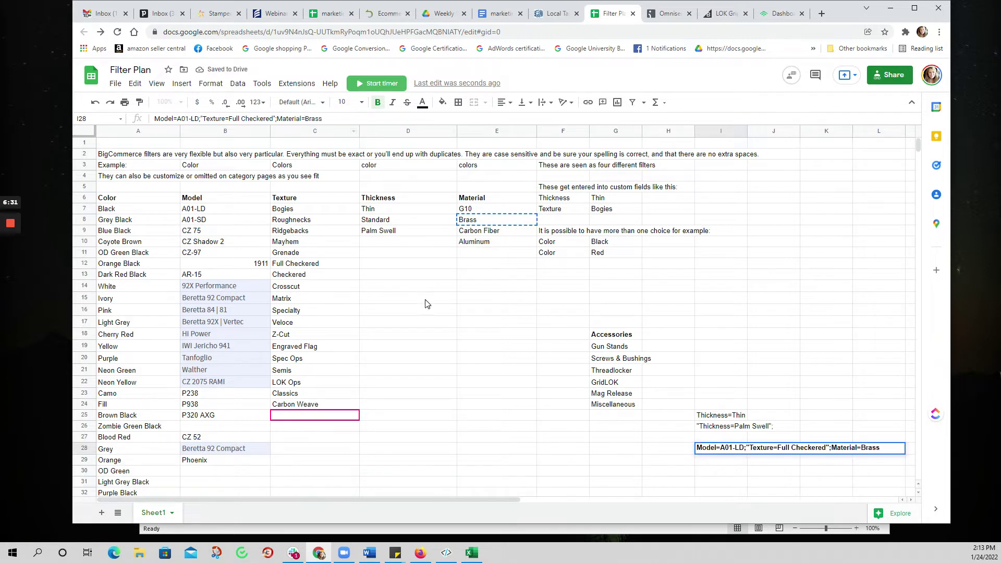
{"action": "left_click", "coordinate": [455, 334]}
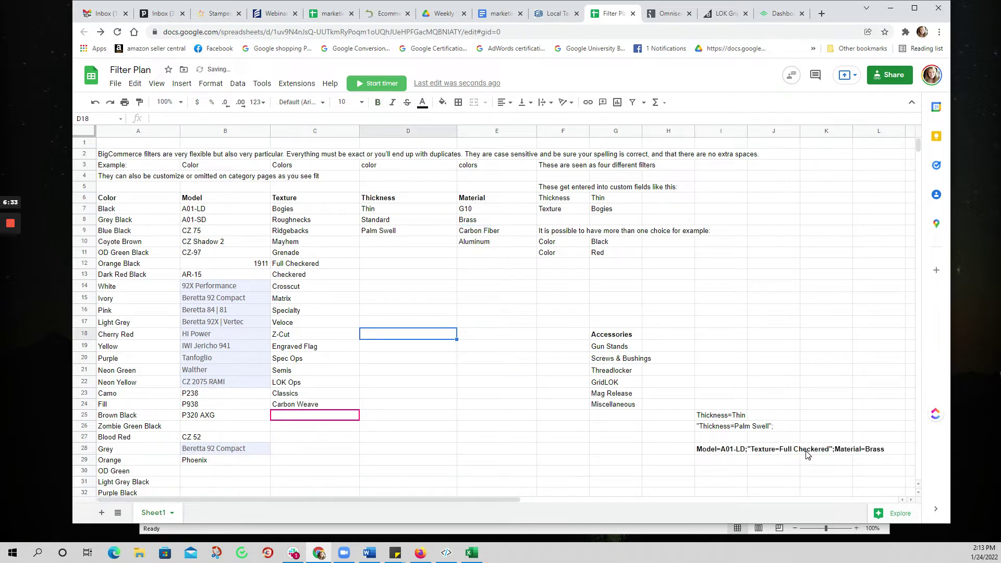
Return to the Excel export and scroll down to the Phoenix Redback product rows
{"action": "left_click", "coordinate": [472, 553]}
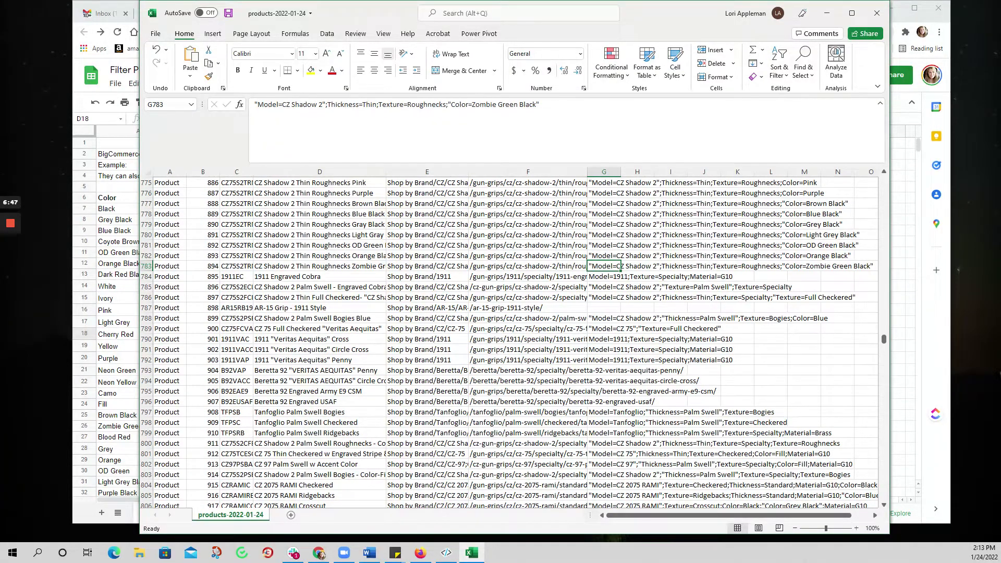
{"action": "left_click", "coordinate": [671, 401]}
{"action": "scroll", "coordinate": [670, 402], "scroll_direction": "down", "scroll_amount": 20}
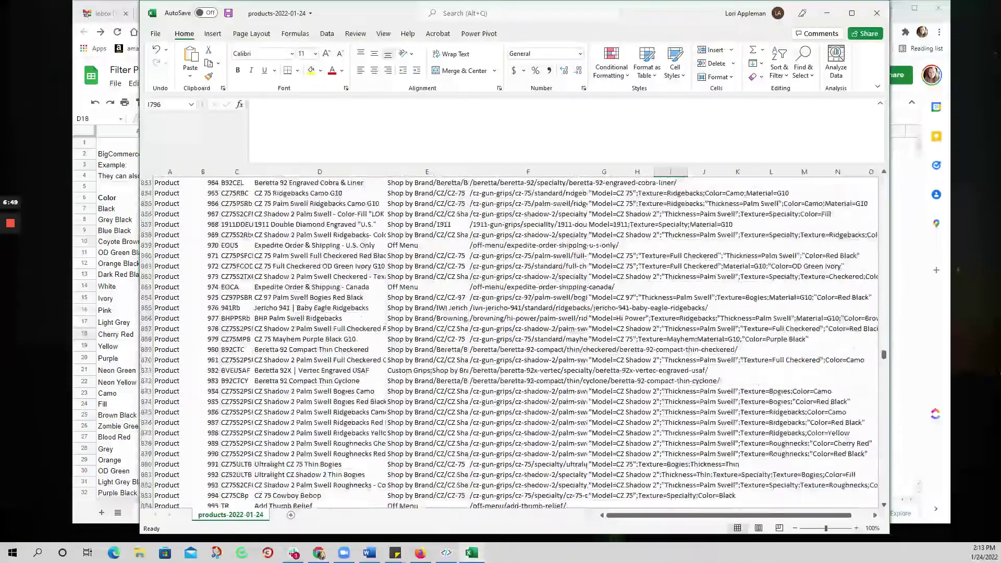
{"action": "scroll", "coordinate": [512, 343], "scroll_direction": "down", "scroll_amount": 20}
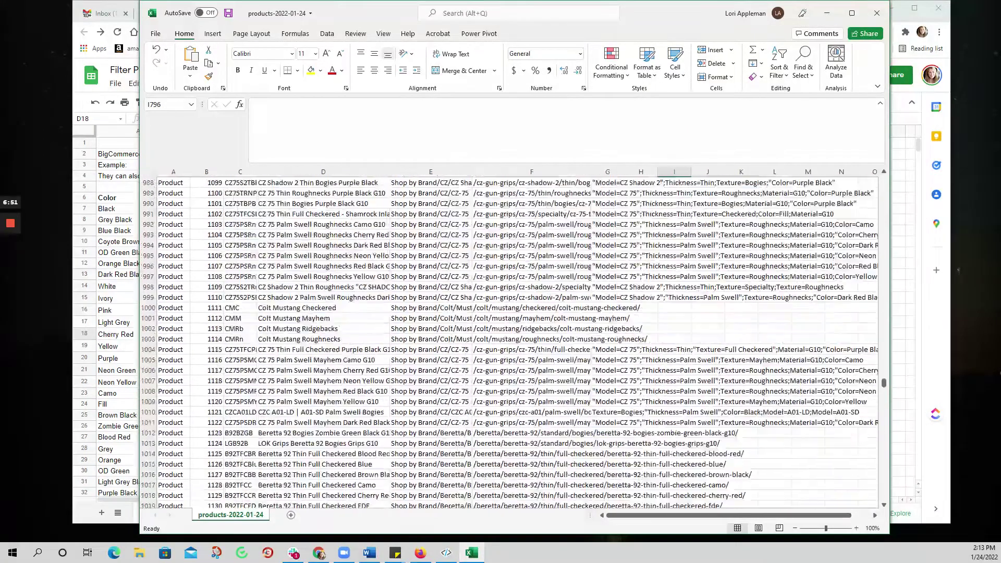
{"action": "scroll", "coordinate": [512, 343], "scroll_direction": "down", "scroll_amount": 9}
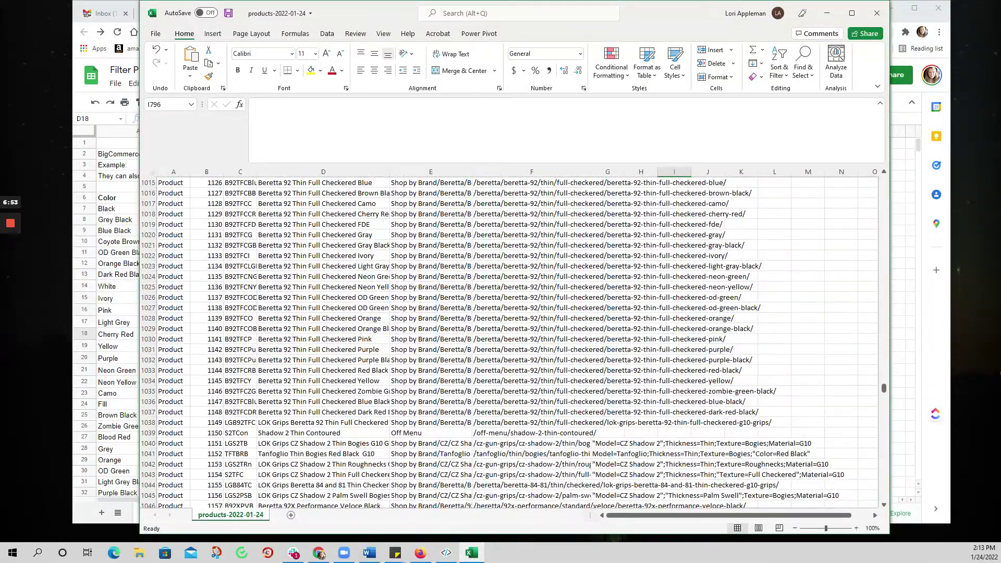
{"action": "scroll", "coordinate": [512, 343], "scroll_direction": "down", "scroll_amount": 20}
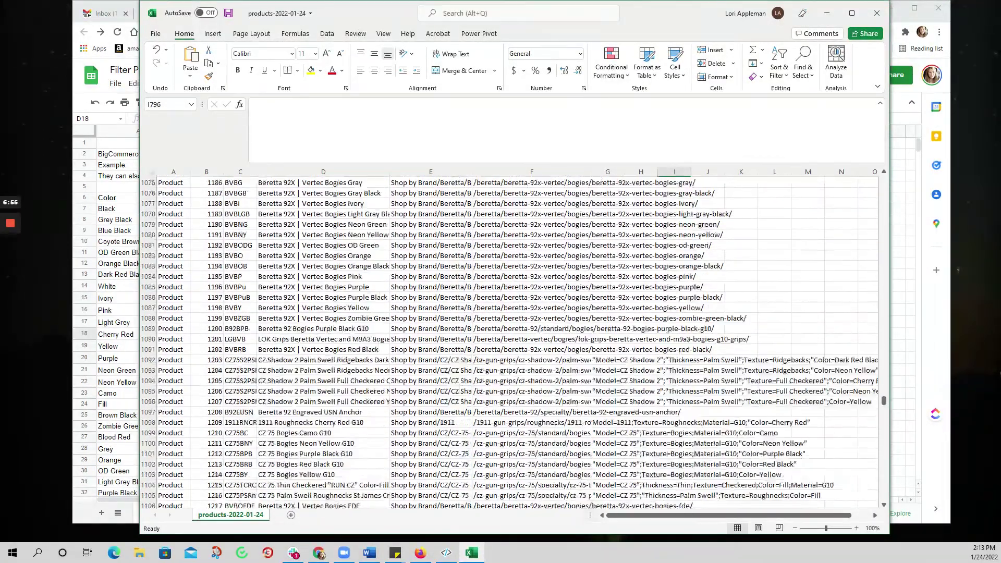
{"action": "scroll", "coordinate": [512, 343], "scroll_direction": "down", "scroll_amount": 20}
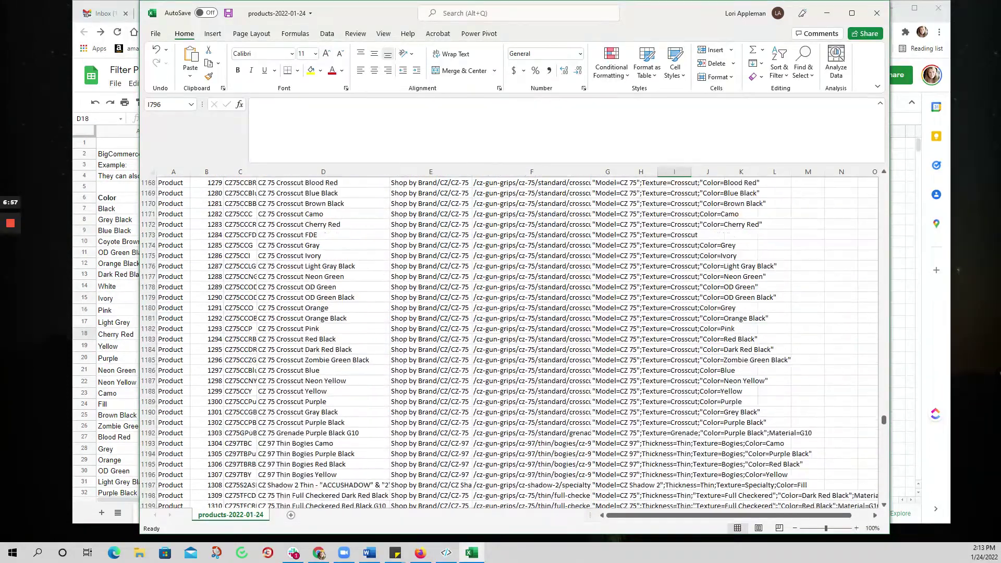
{"action": "scroll", "coordinate": [512, 343], "scroll_direction": "down", "scroll_amount": 17}
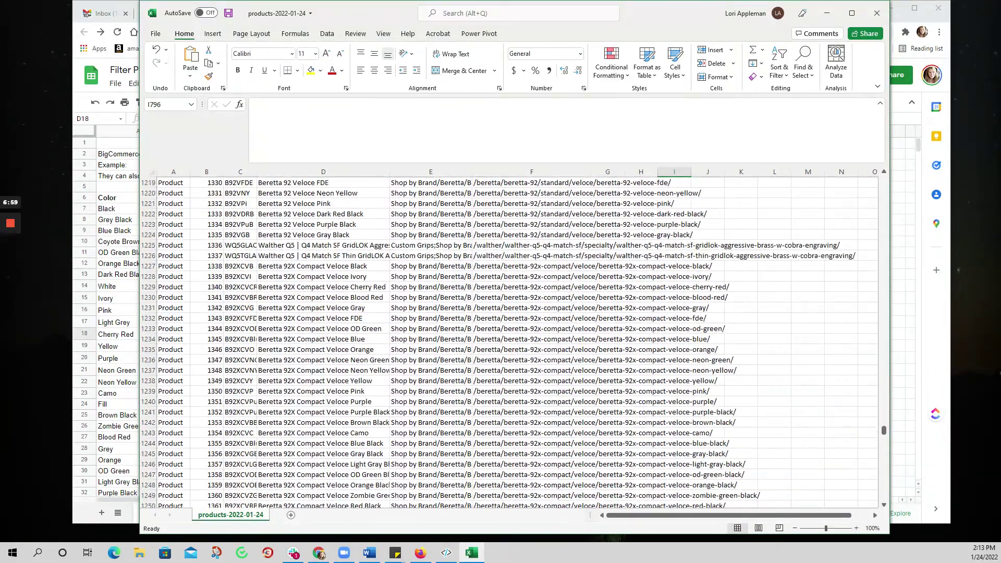
{"action": "scroll", "coordinate": [512, 343], "scroll_direction": "down", "scroll_amount": 20}
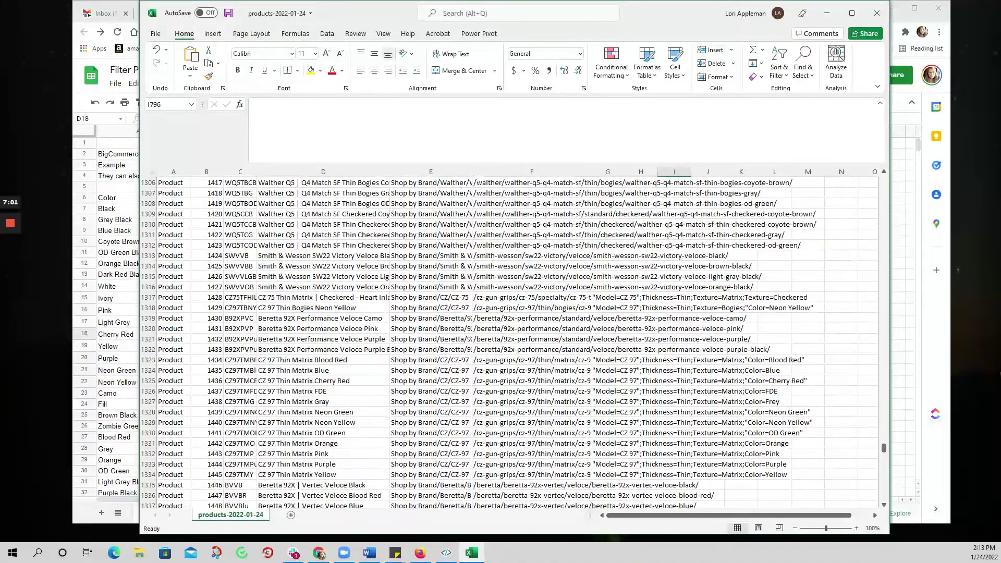
{"action": "scroll", "coordinate": [512, 343], "scroll_direction": "down", "scroll_amount": 20}
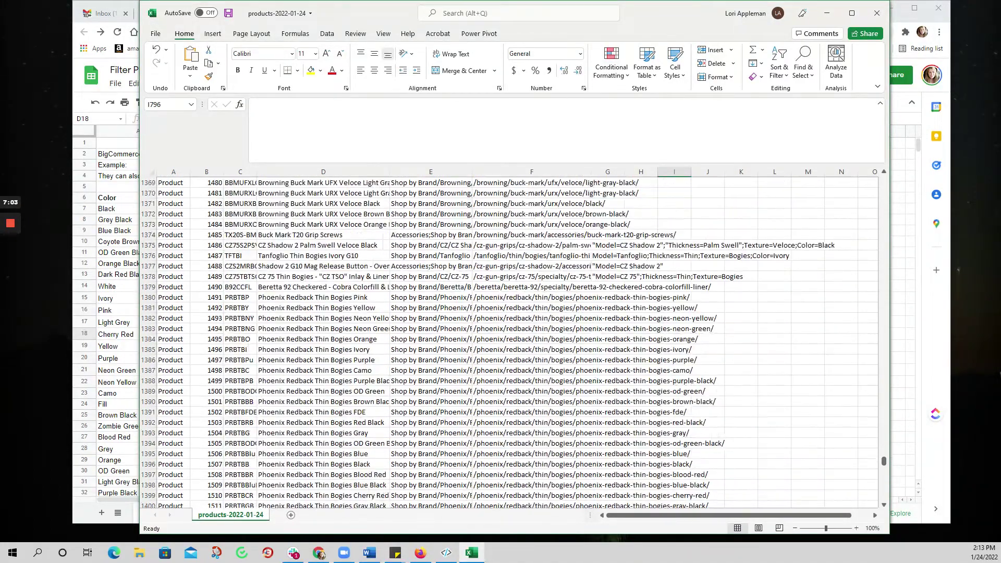
{"action": "scroll", "coordinate": [512, 343], "scroll_direction": "down", "scroll_amount": 1}
Select the rows just above the Phoenix products, extending upward through earlier products
{"action": "left_click", "coordinate": [638, 329]}
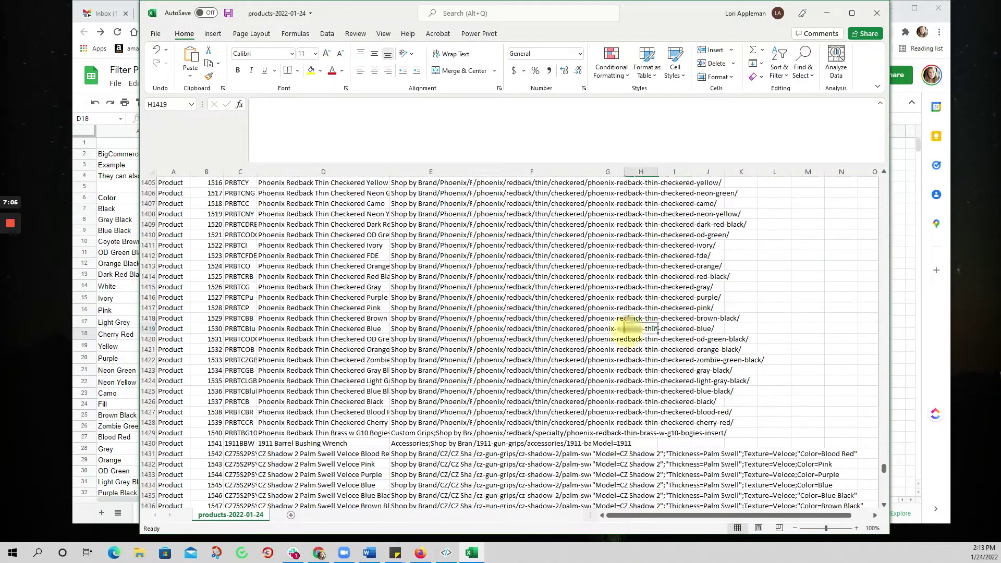
{"action": "scroll", "coordinate": [638, 330], "scroll_direction": "up", "scroll_amount": 7}
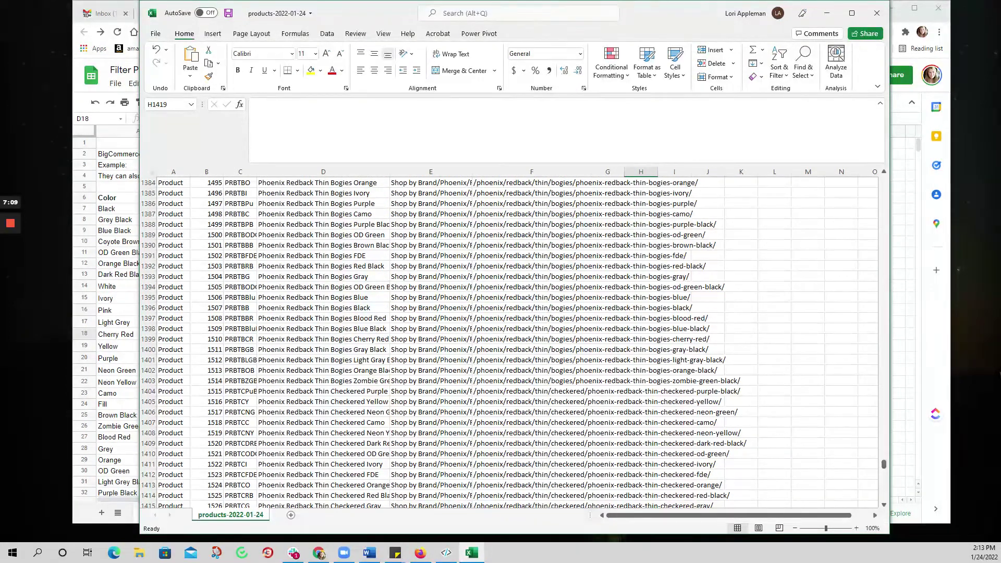
{"action": "scroll", "coordinate": [509, 343], "scroll_direction": "up", "scroll_amount": 4}
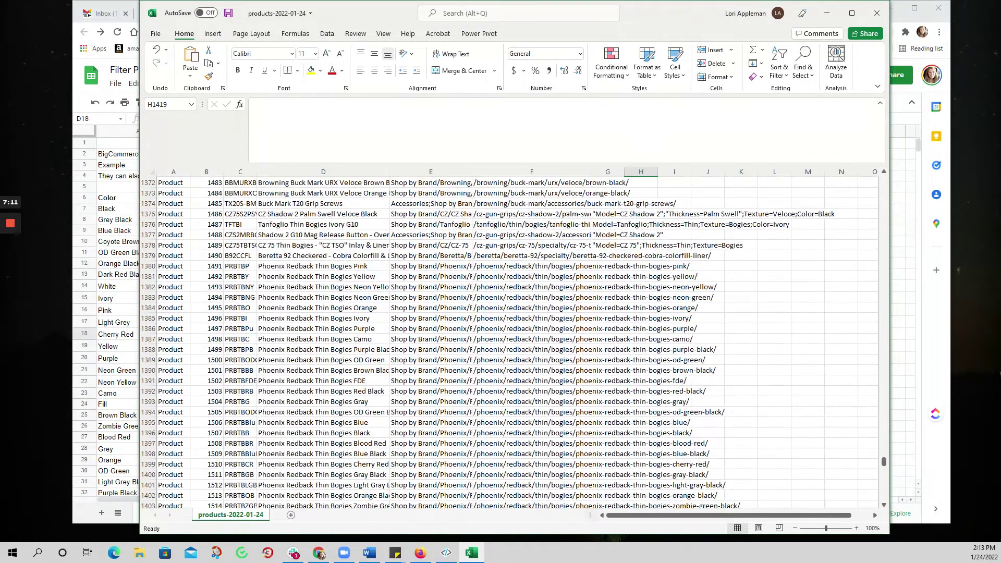
{"action": "left_click", "coordinate": [148, 256]}
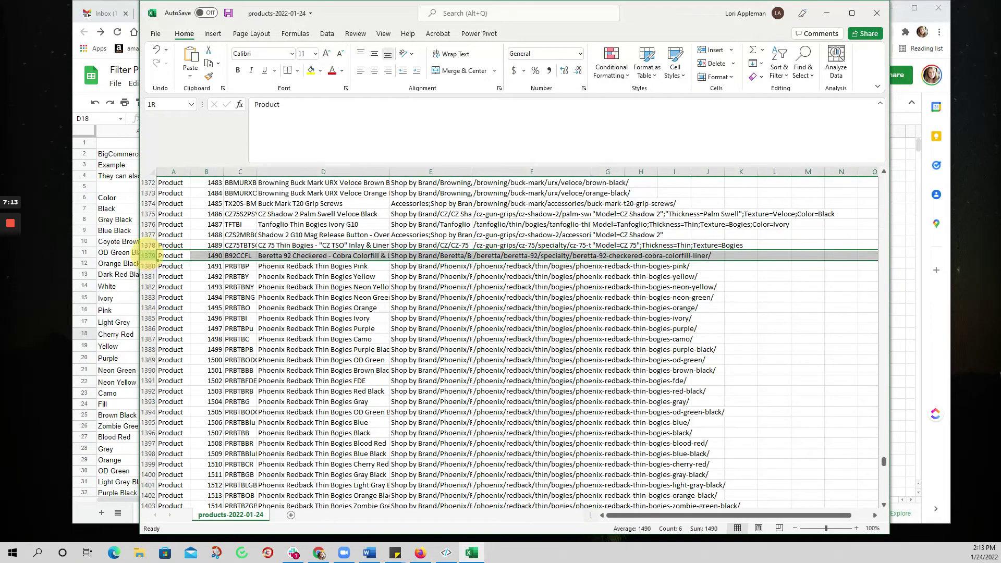
{"action": "left_click_drag", "start_coordinate": [147, 255], "coordinate": [162, 123]}
Start a Text That Contains highlight rule on the Product Name column, entering 'Ph' for Phoenix
{"action": "left_click", "coordinate": [323, 171]}
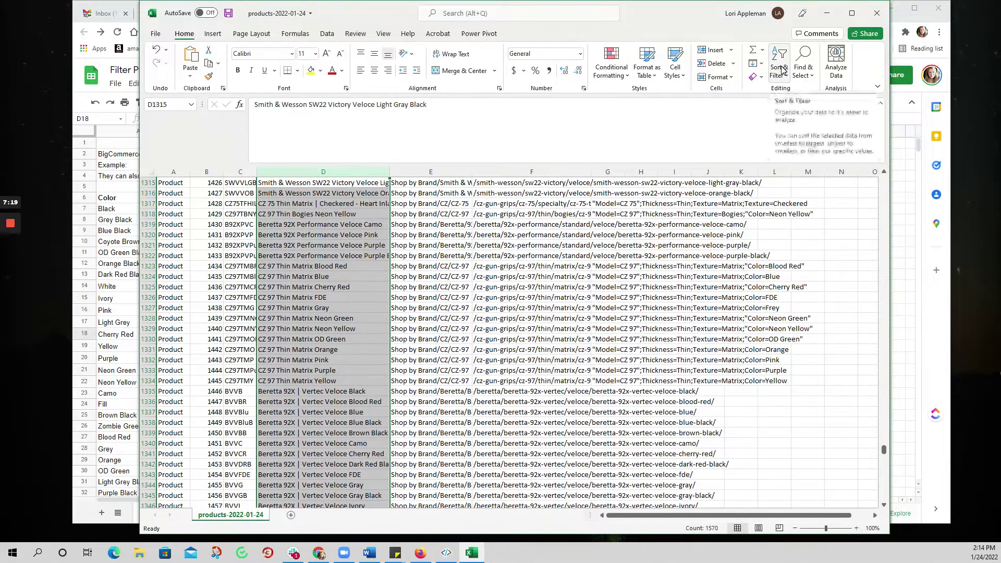
{"action": "left_click", "coordinate": [620, 73]}
{"action": "mouse_move", "coordinate": [646, 98]}
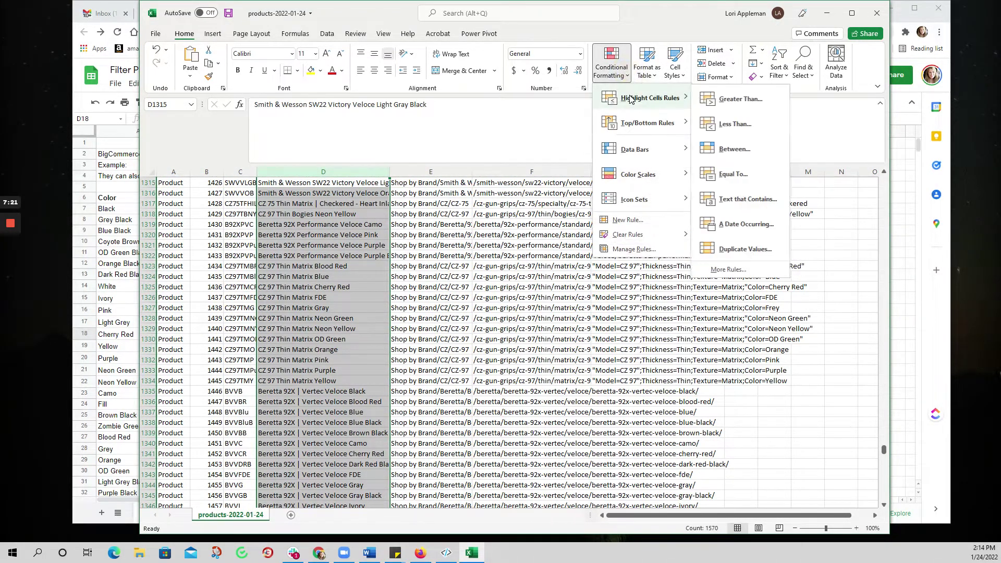
{"action": "left_click", "coordinate": [749, 199]}
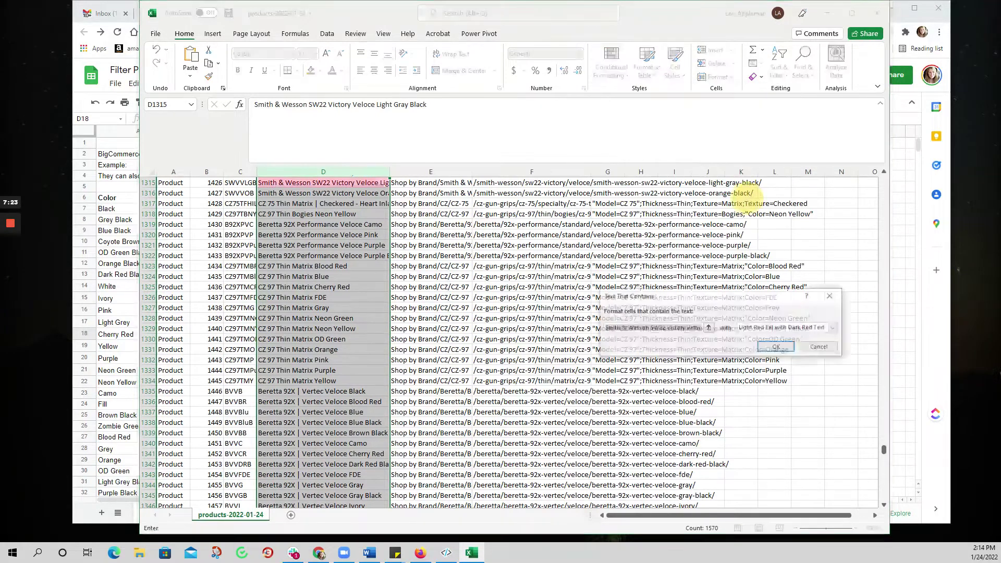
{"action": "type", "text": "P"}
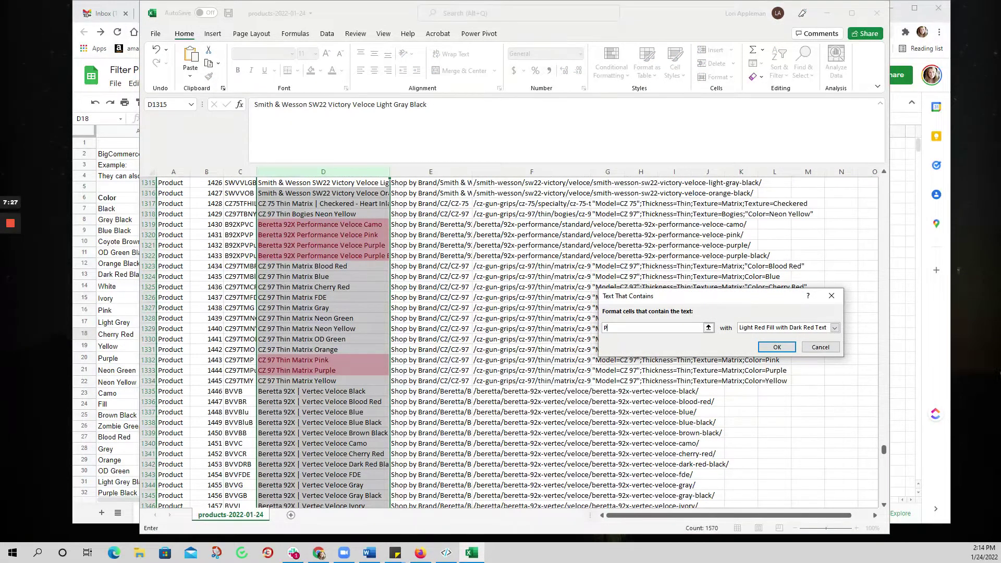
{"action": "type", "text": "hoenix"}
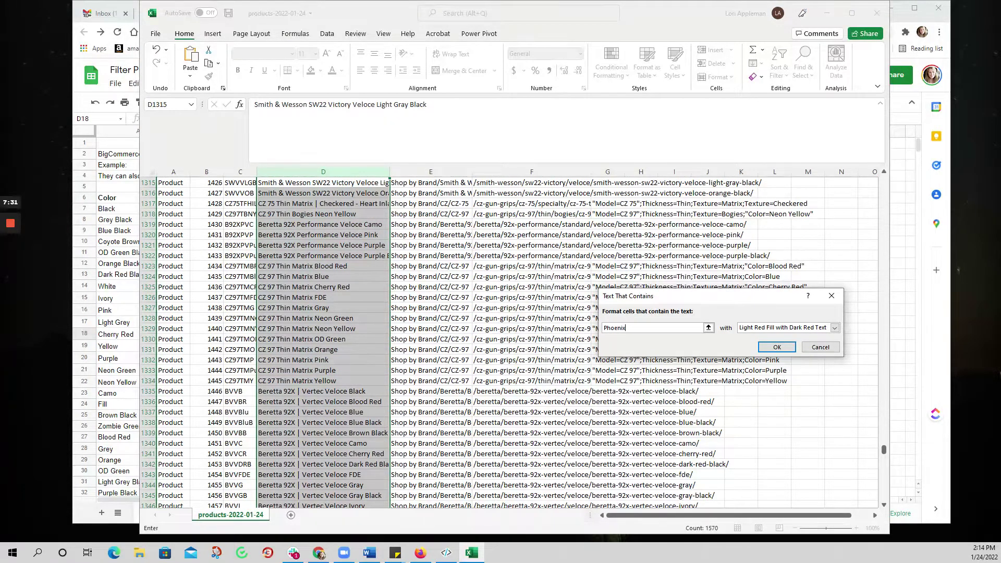
Apply the Phoenix highlight, then custom-sort the whole worksheet by Product Name
{"action": "left_click", "coordinate": [782, 346]}
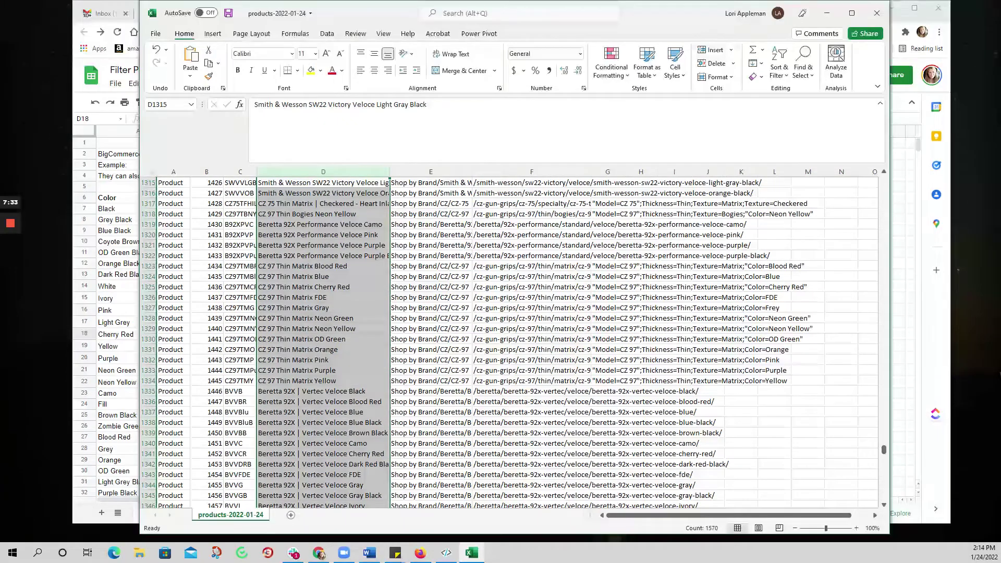
{"action": "left_click", "coordinate": [151, 172]}
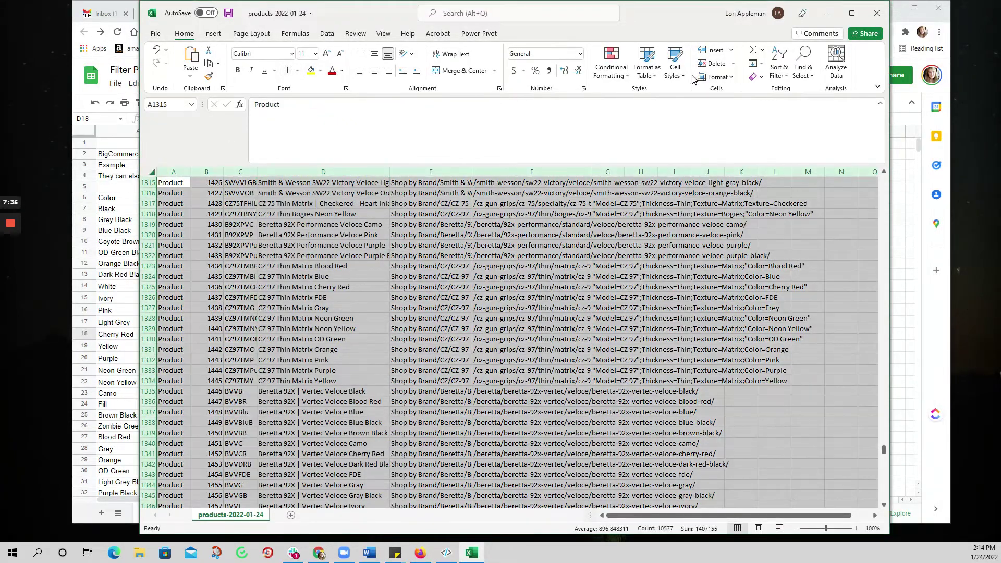
{"action": "left_click", "coordinate": [779, 71]}
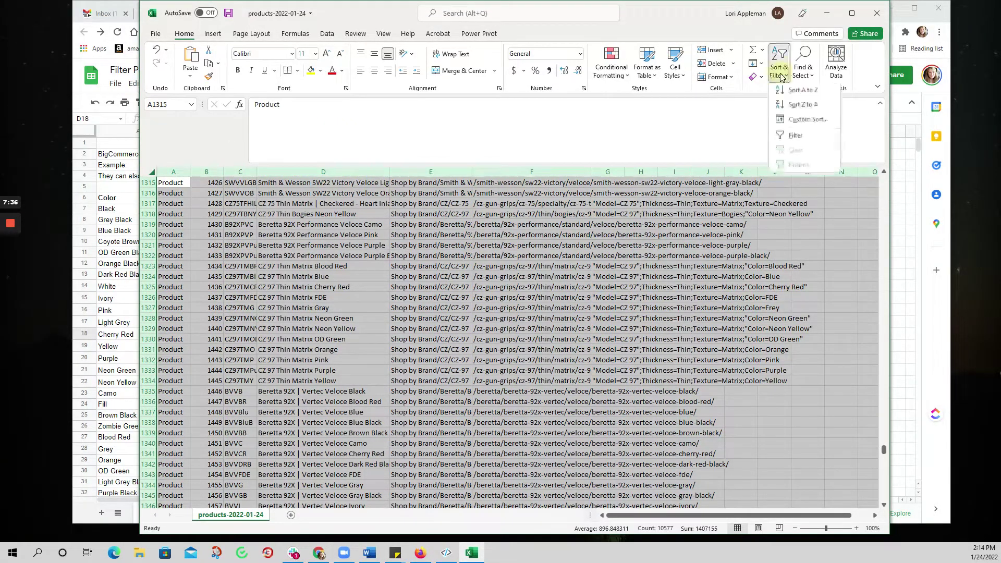
{"action": "left_click", "coordinate": [807, 120]}
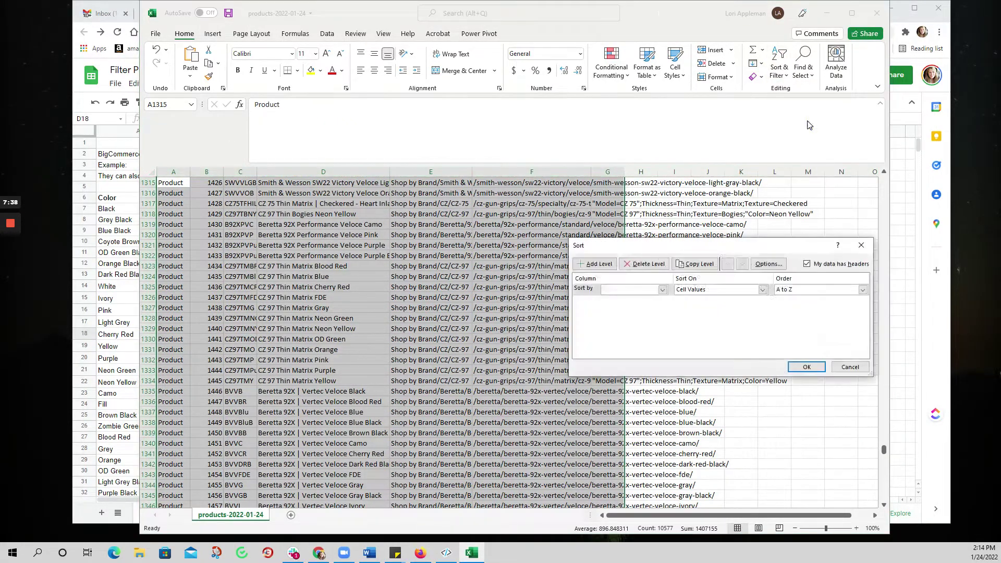
{"action": "left_click", "coordinate": [662, 290]}
{"action": "left_click", "coordinate": [641, 320]}
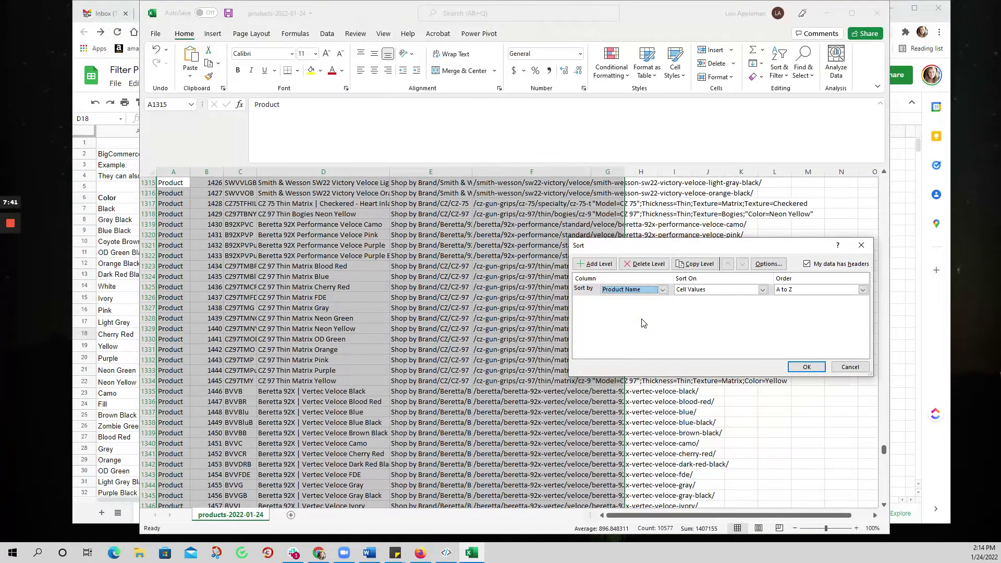
Sort on cell colour with the pink-highlighted cells on top
{"action": "left_click", "coordinate": [811, 290]}
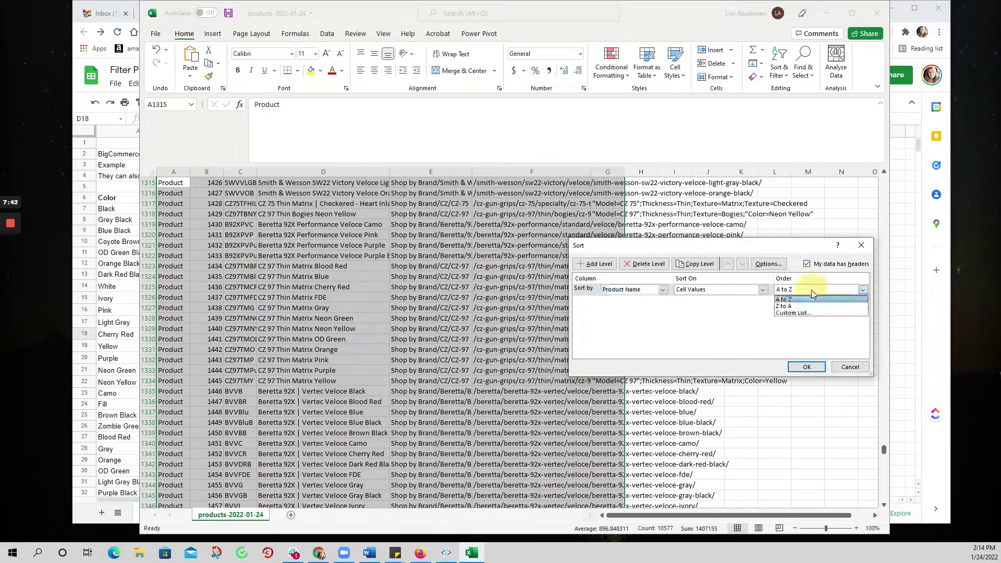
{"action": "left_click", "coordinate": [760, 291]}
{"action": "left_click", "coordinate": [763, 290]}
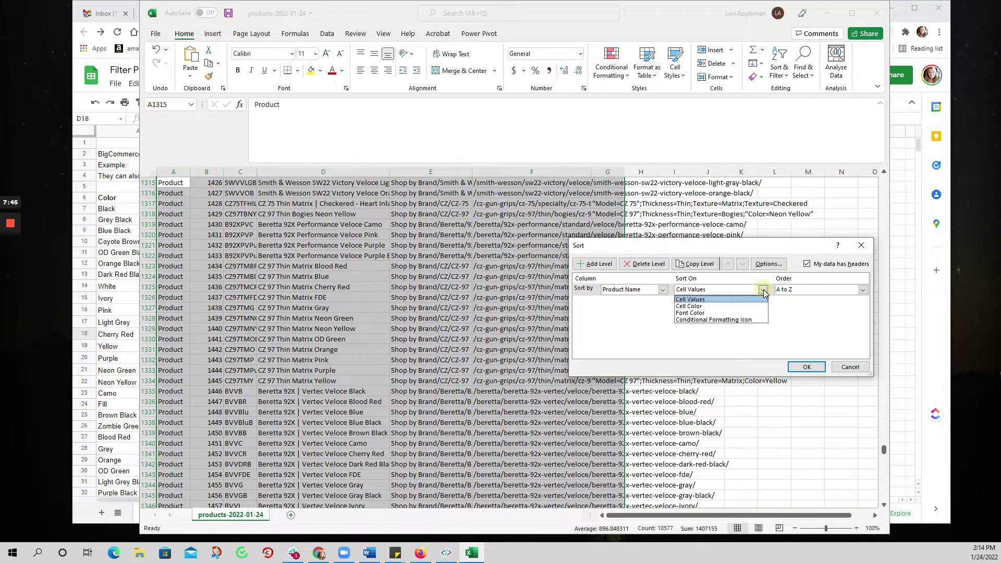
{"action": "left_click", "coordinate": [743, 306]}
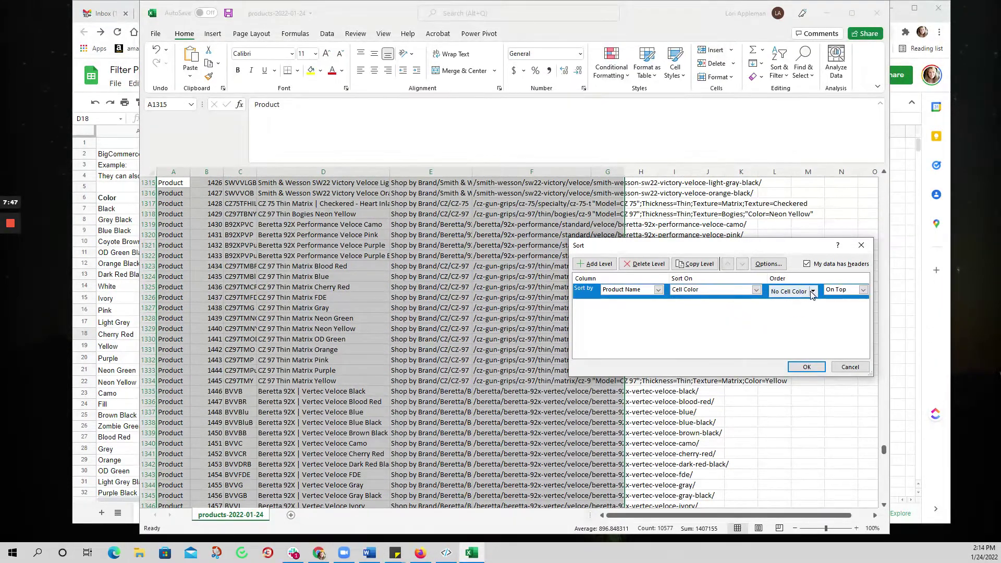
{"action": "left_click", "coordinate": [812, 291]}
{"action": "left_click", "coordinate": [777, 319]}
Confirm the colour sort and return to the top of the sheet
{"action": "left_click", "coordinate": [806, 368]}
{"action": "scroll", "coordinate": [516, 339], "scroll_direction": "up", "scroll_amount": 20}
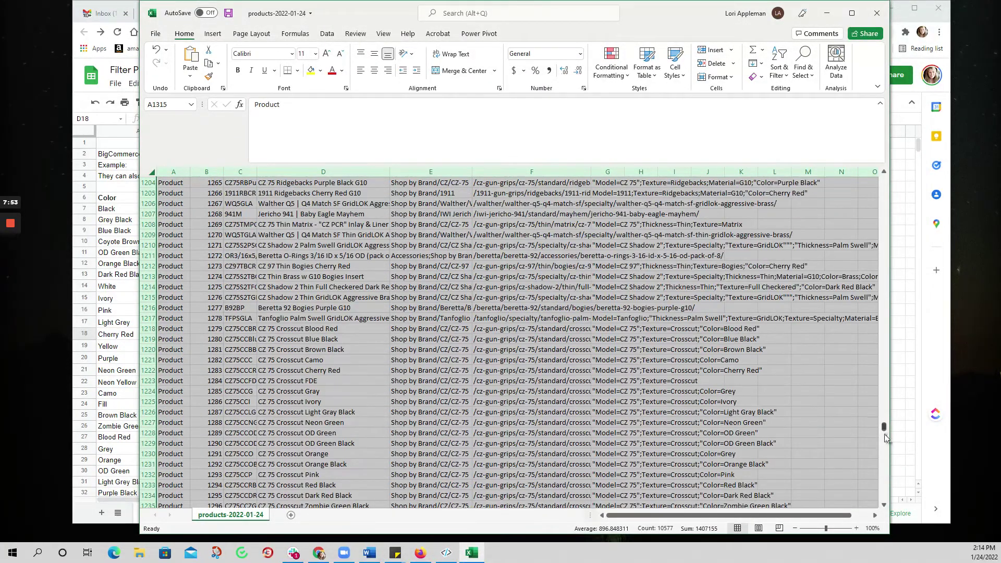
{"action": "left_click_drag", "start_coordinate": [883, 426], "coordinate": [882, 184]}
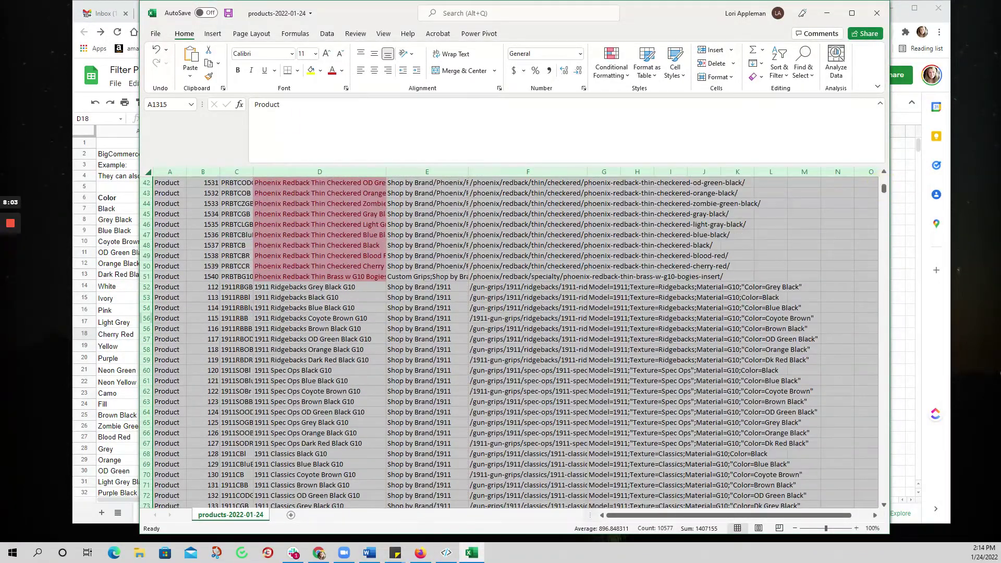
Delete all rows after the Phoenix Redback products and widen Product Name column D
{"action": "left_click_drag", "start_coordinate": [146, 287], "coordinate": [147, 494]}
{"action": "left_click", "coordinate": [713, 65]}
{"action": "scroll", "coordinate": [516, 339], "scroll_direction": "up", "scroll_amount": 12}
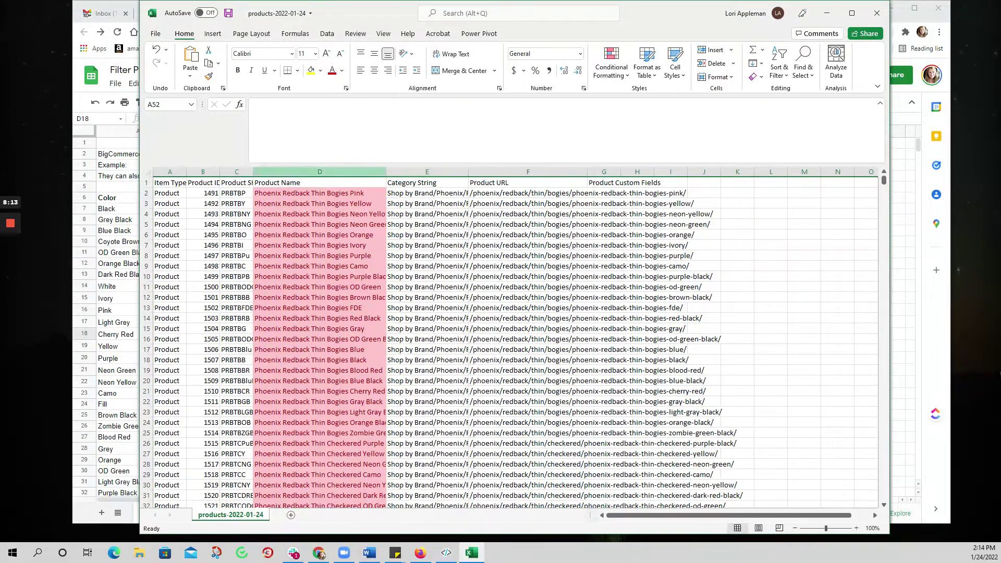
{"action": "left_click_drag", "start_coordinate": [386, 172], "coordinate": [409, 172]}
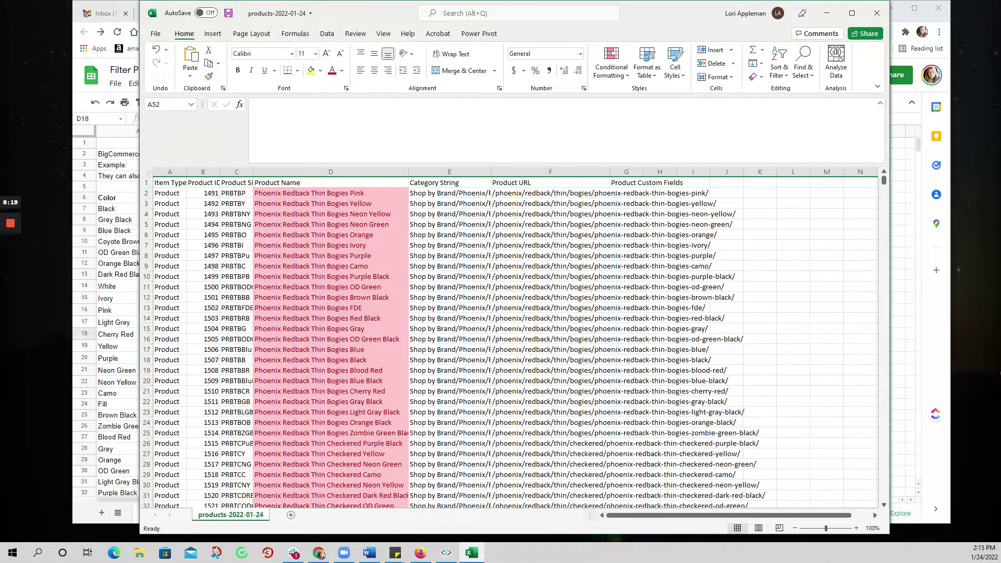
Type Model=Phoenix Redback;Thickness=Thin;Texture=Bogies;Color=Pin;Material=G10 into cell G2
{"action": "left_click", "coordinate": [642, 194]}
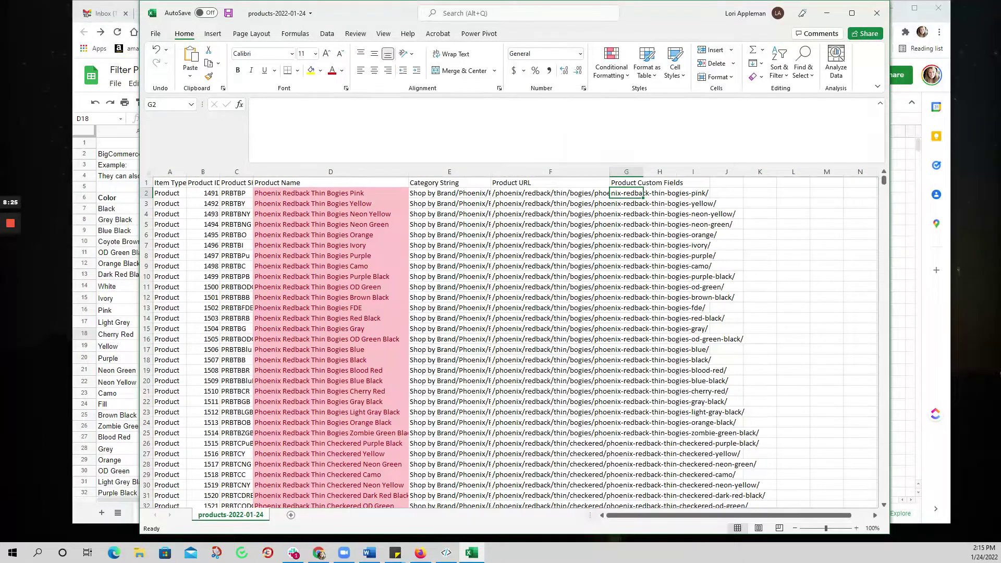
{"action": "type", "text": "Model="}
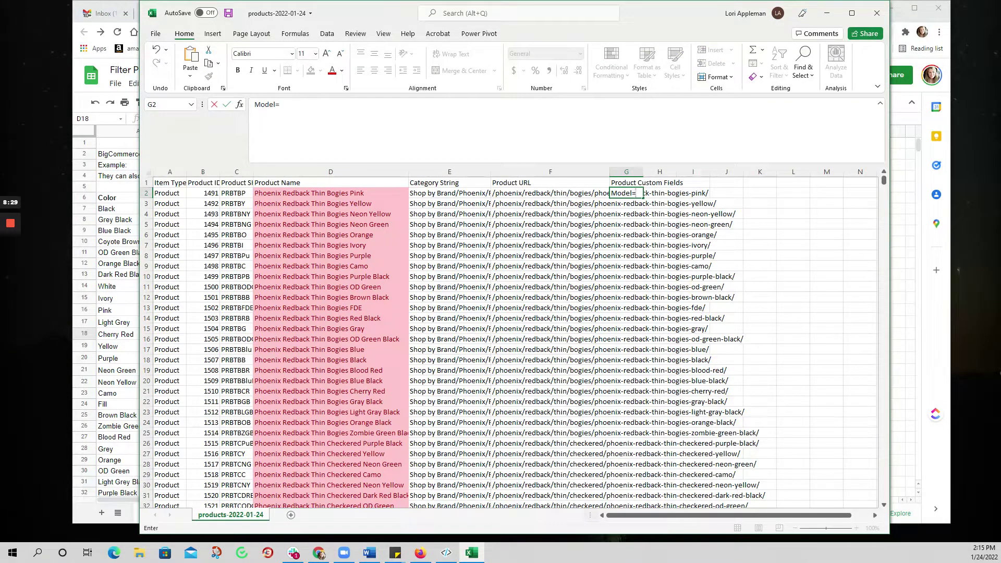
{"action": "type", "text": "Redba"}
{"action": "key", "text": "BackSpace"}
{"action": "key", "text": "BackSpace"}
{"action": "key", "text": "BackSpace"}
{"action": "key", "text": "BackSpace"}
{"action": "key", "text": "BackSpace"}
{"action": "key", "text": "BackSpace"}
{"action": "type", "text": "Phoenix Redback"}
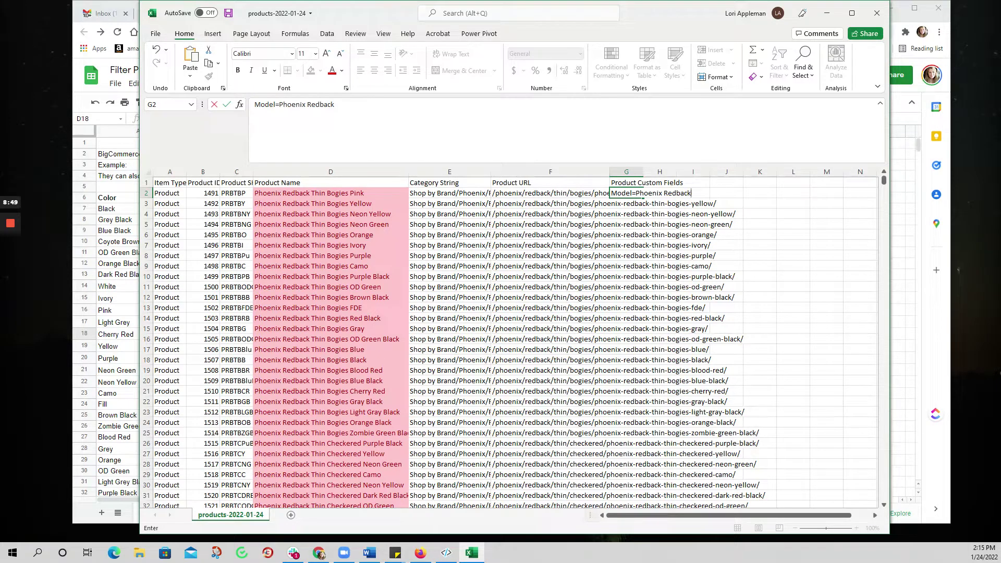
{"action": "type", "text": ";Thickness=Thin"}
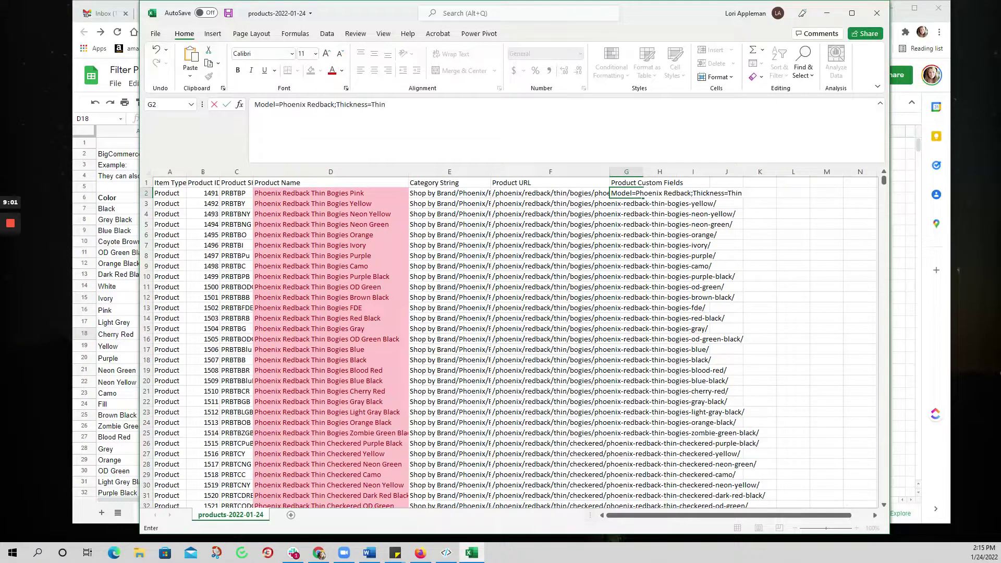
{"action": "type", "text": ";Texture=Bogie"}
{"action": "type", "text": "s;Color"}
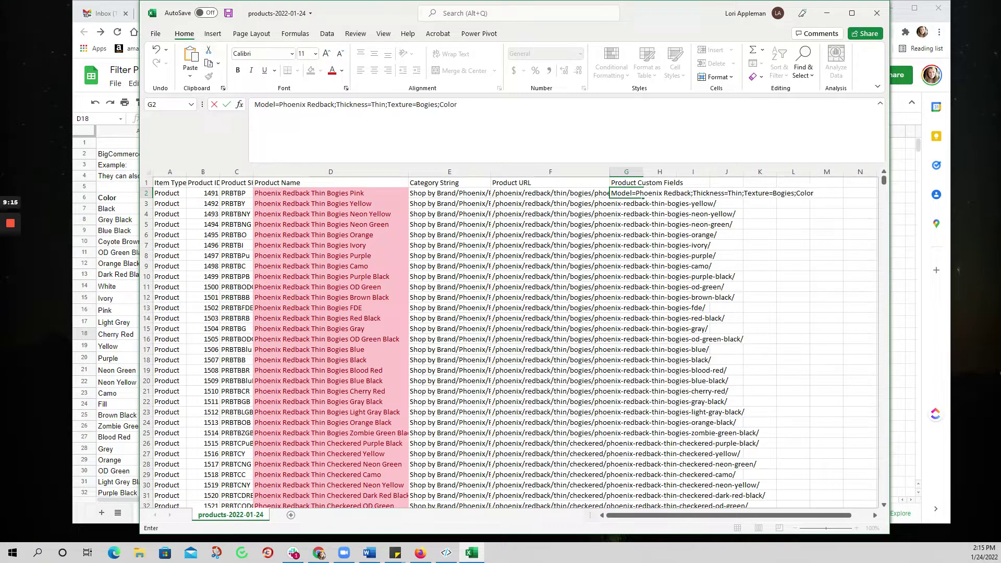
{"action": "type", "text": "=Pin;Material=G10"}
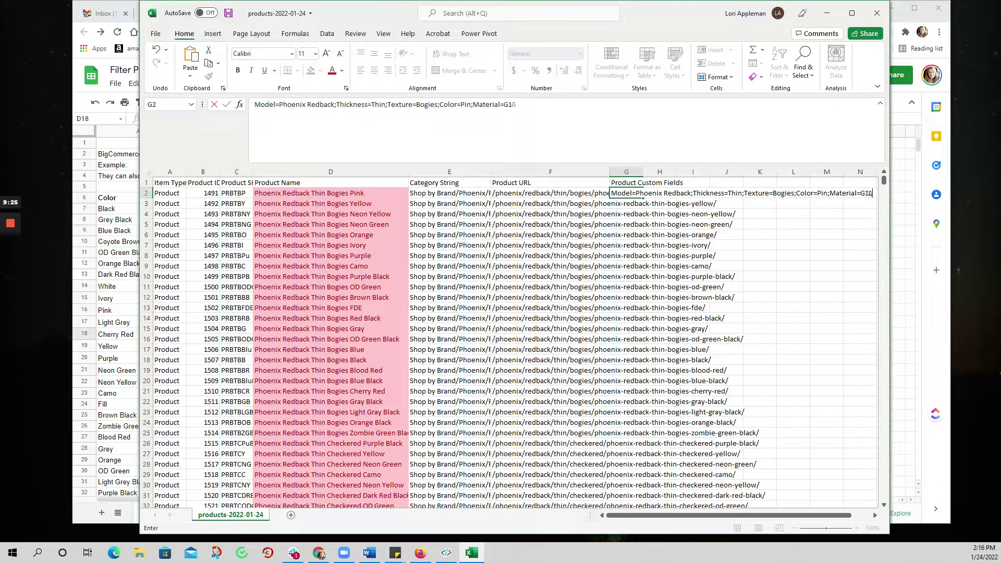
Commit G2's custom-field string and paste it into G3 through G25
{"action": "key", "text": "Return"}
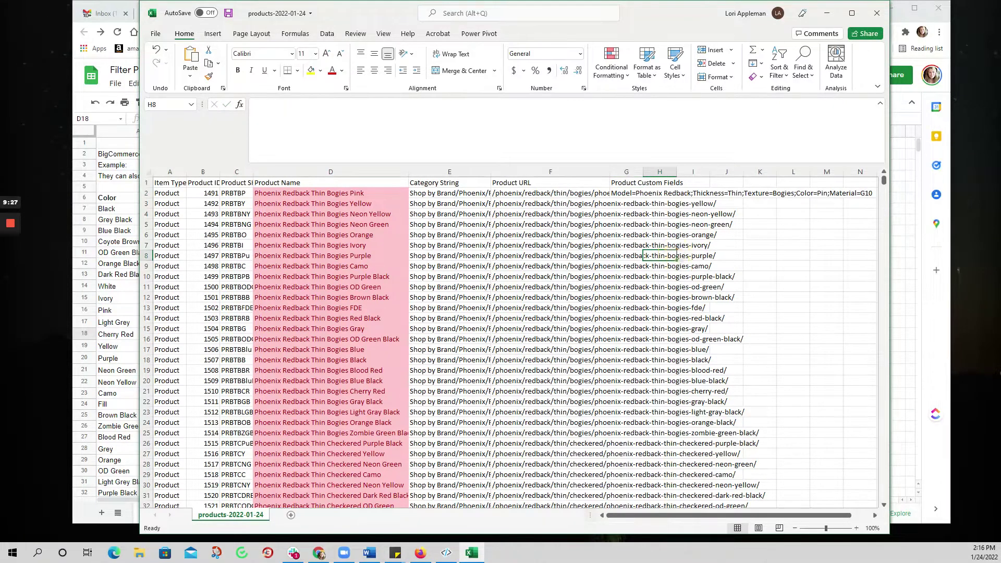
{"action": "left_click", "coordinate": [643, 195]}
{"action": "key", "text": "ctrl+c"}
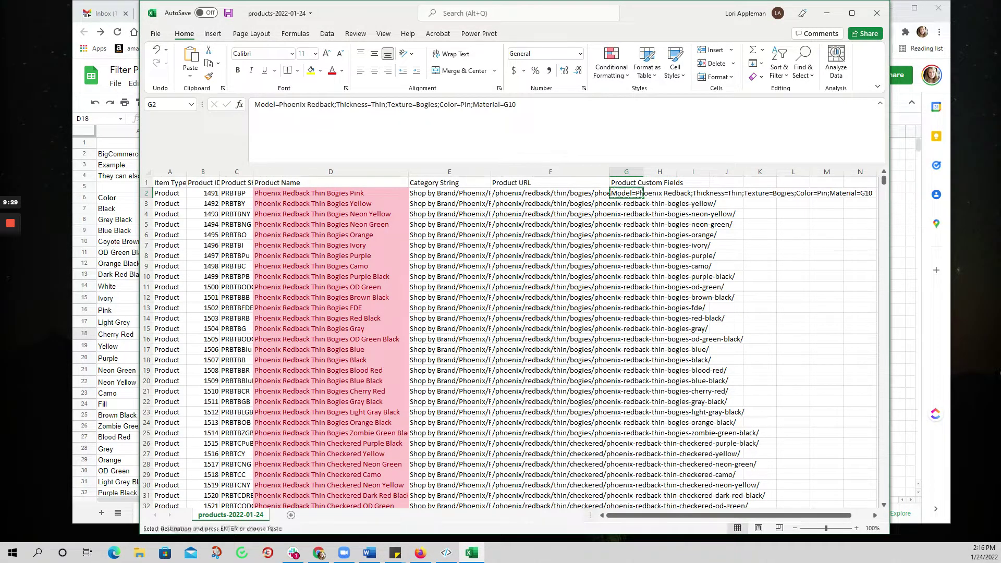
{"action": "left_click", "coordinate": [636, 205]}
{"action": "left_click_drag", "start_coordinate": [626, 203], "coordinate": [618, 437]}
{"action": "key", "text": "ctrl+v"}
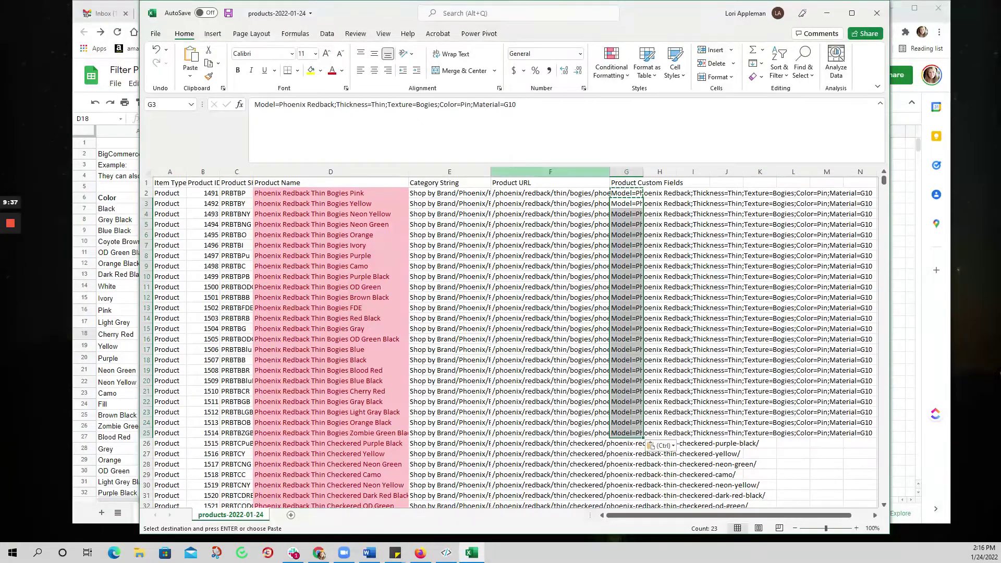
Narrow the Product URL column and select the row 3 custom-field cell
{"action": "left_click_drag", "start_coordinate": [609, 171], "coordinate": [510, 171]}
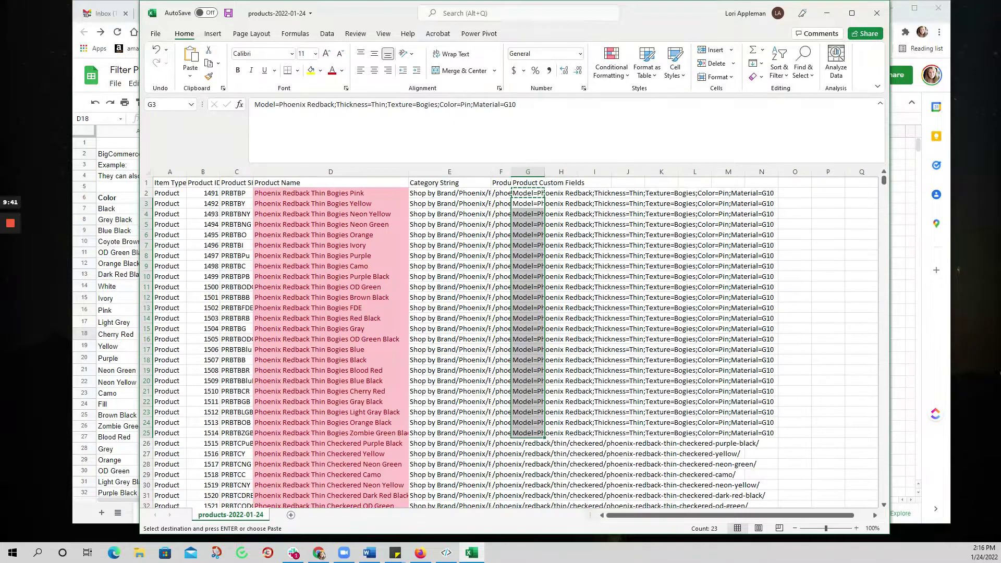
{"action": "left_click", "coordinate": [562, 203]}
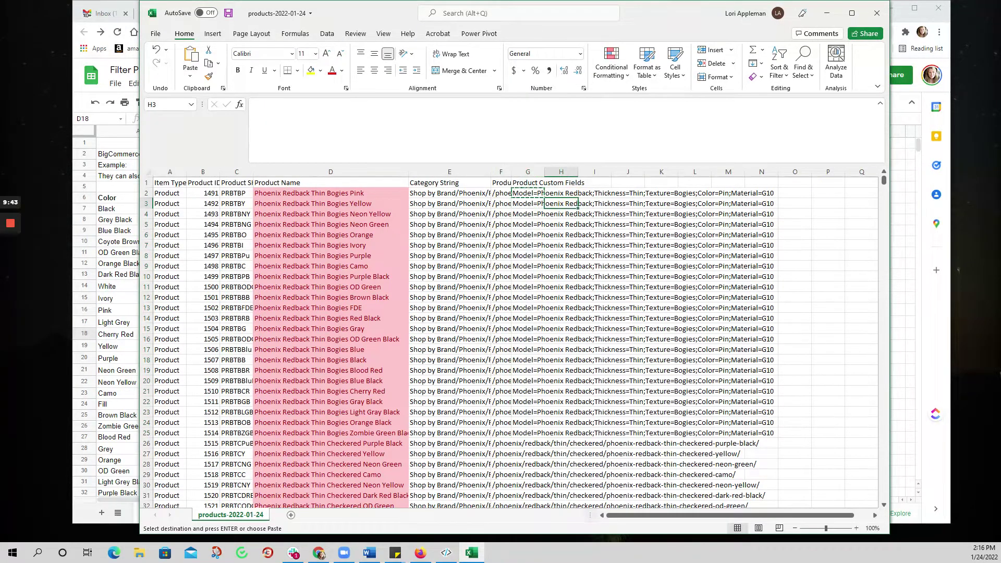
{"action": "left_click", "coordinate": [527, 203]}
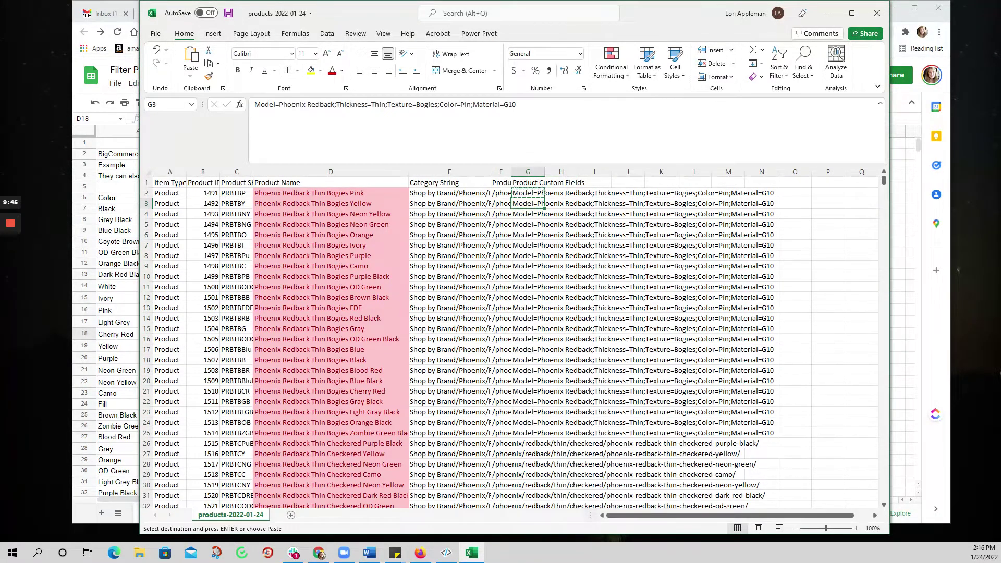
Change the Color value to Yellow in row 3 and Pink in row 2
{"action": "left_click", "coordinate": [466, 105]}
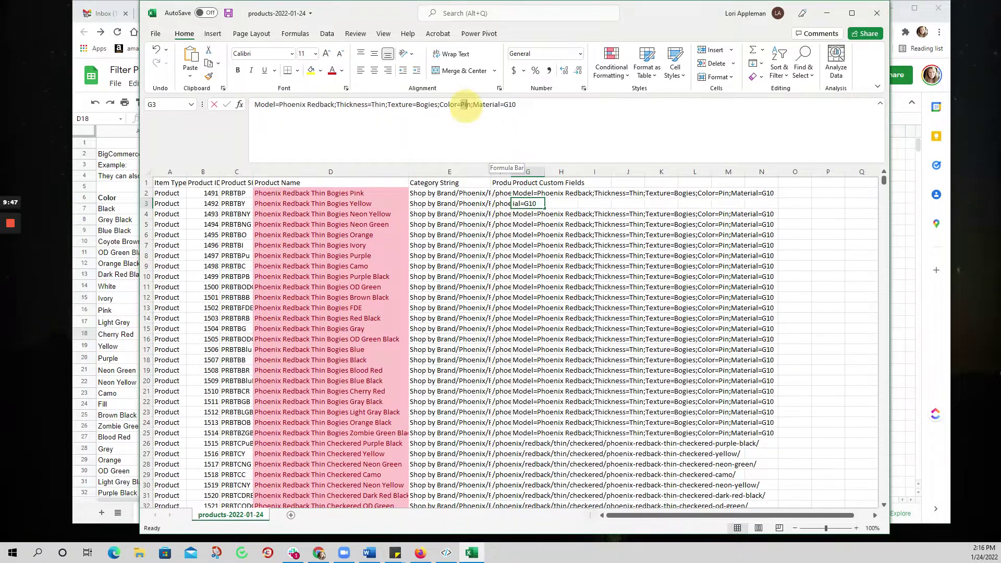
{"action": "double_click", "coordinate": [466, 104]}
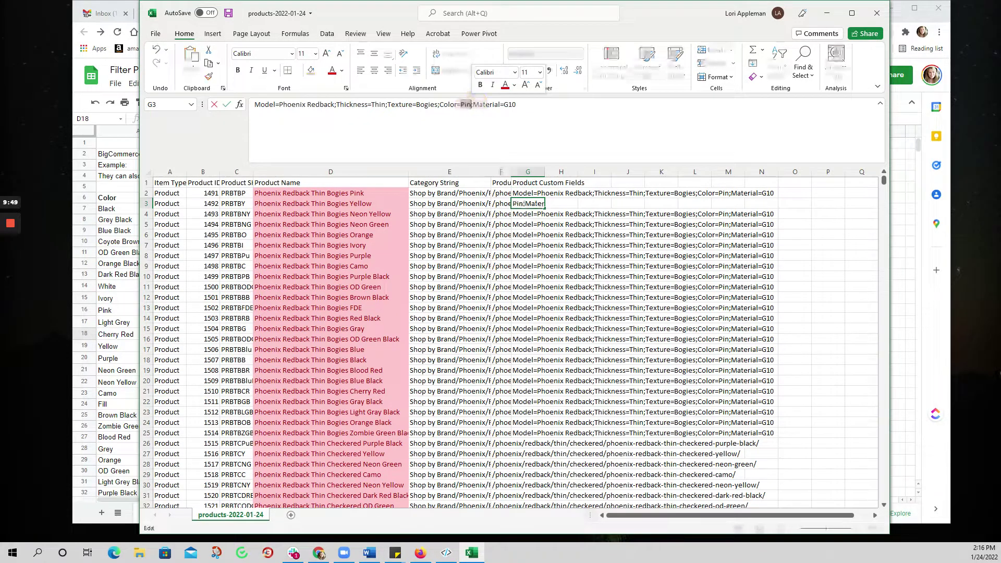
{"action": "type", "text": "Yellow"}
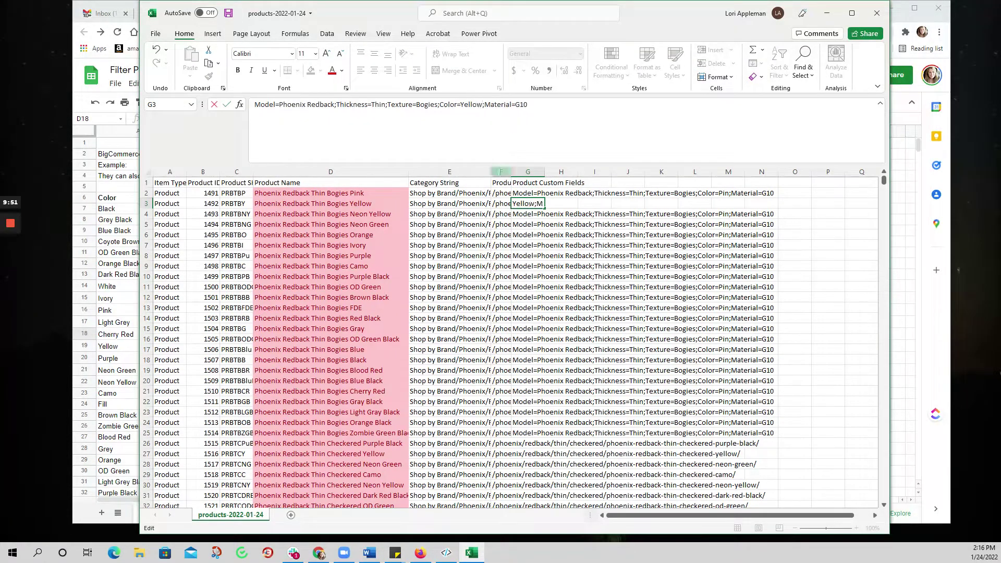
{"action": "left_click", "coordinate": [528, 193]}
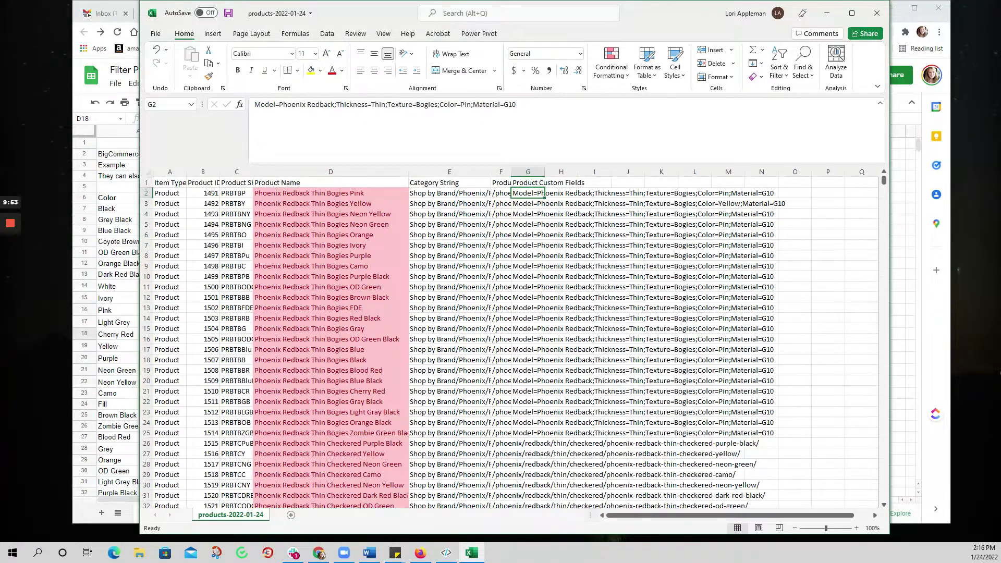
{"action": "left_click", "coordinate": [469, 105]}
{"action": "type", "text": "k"}
{"action": "left_click", "coordinate": [527, 214]}
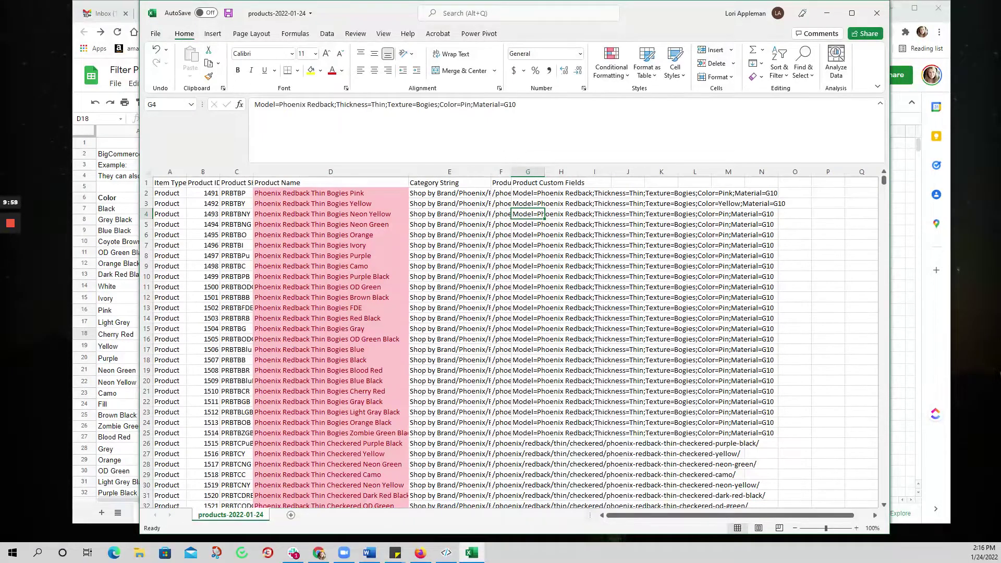
Set row 4's Color to "Neon Yellow"
{"action": "key", "text": "F2"}
{"action": "type", "text": "\""}
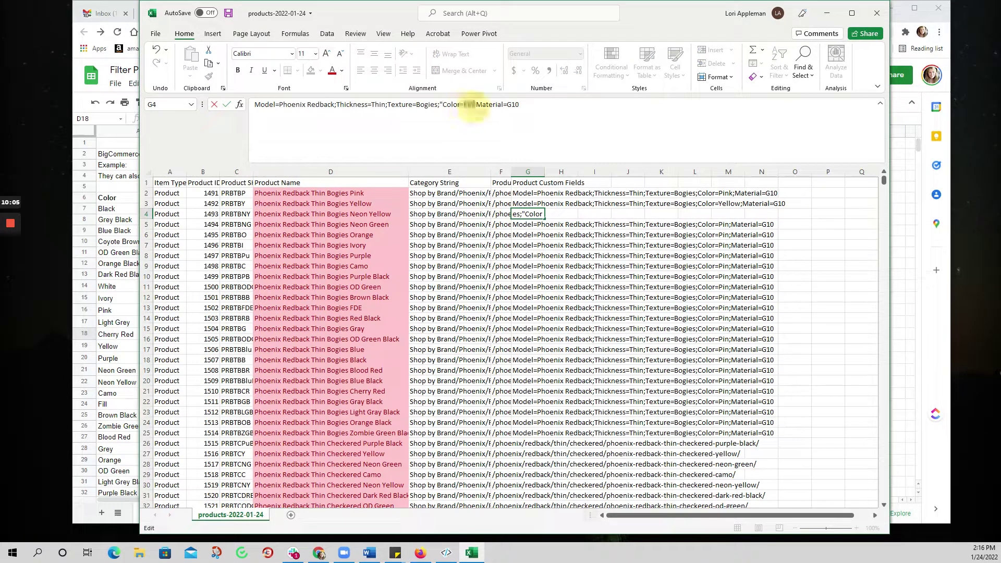
{"action": "double_click", "coordinate": [469, 105]}
{"action": "type", "text": "Neo"}
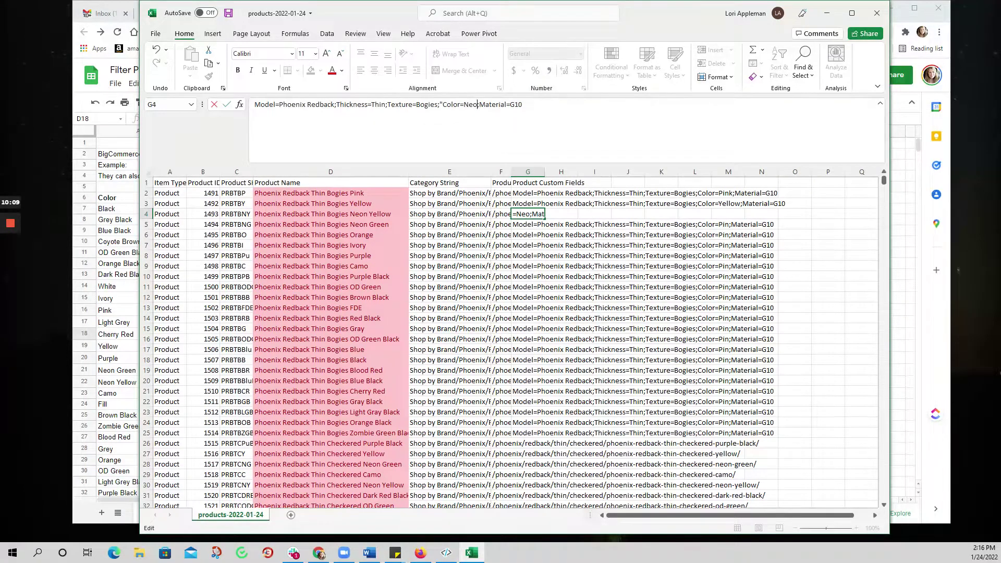
{"action": "type", "text": "n Yellow"}
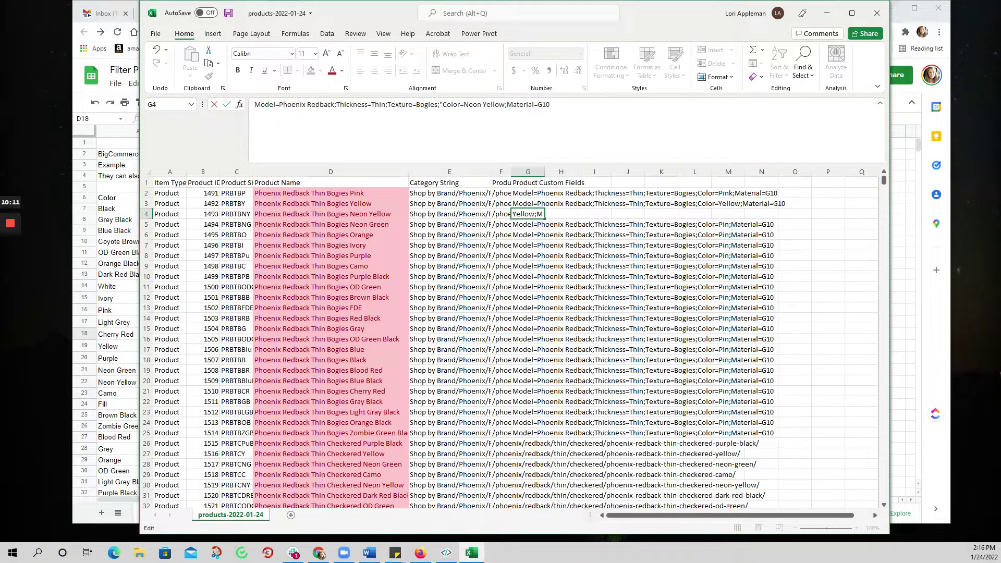
{"action": "left_click", "coordinate": [526, 224]}
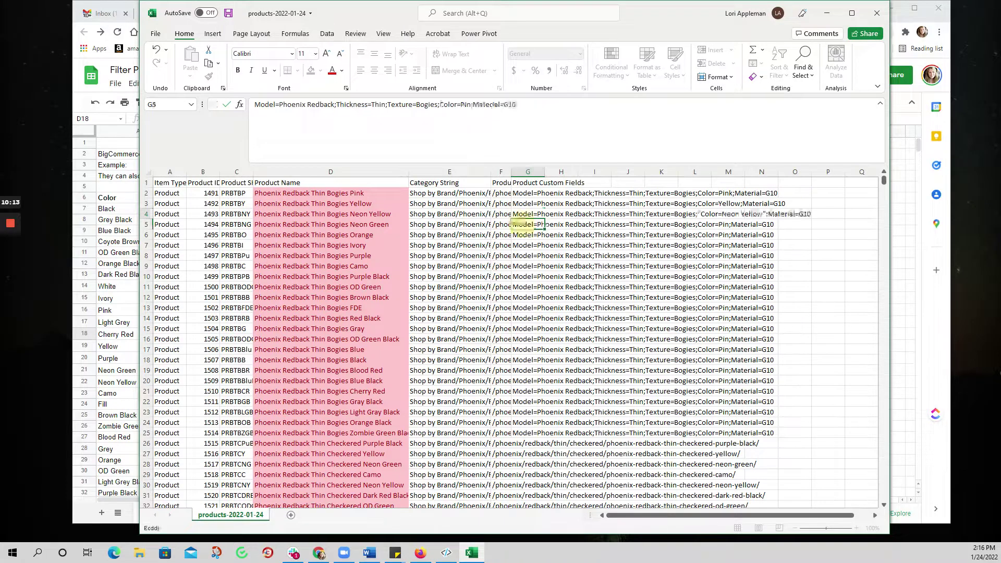
Copy row 4's string into row 5 and change its Color to "Neon Green"
{"action": "key", "text": "ctrl+c"}
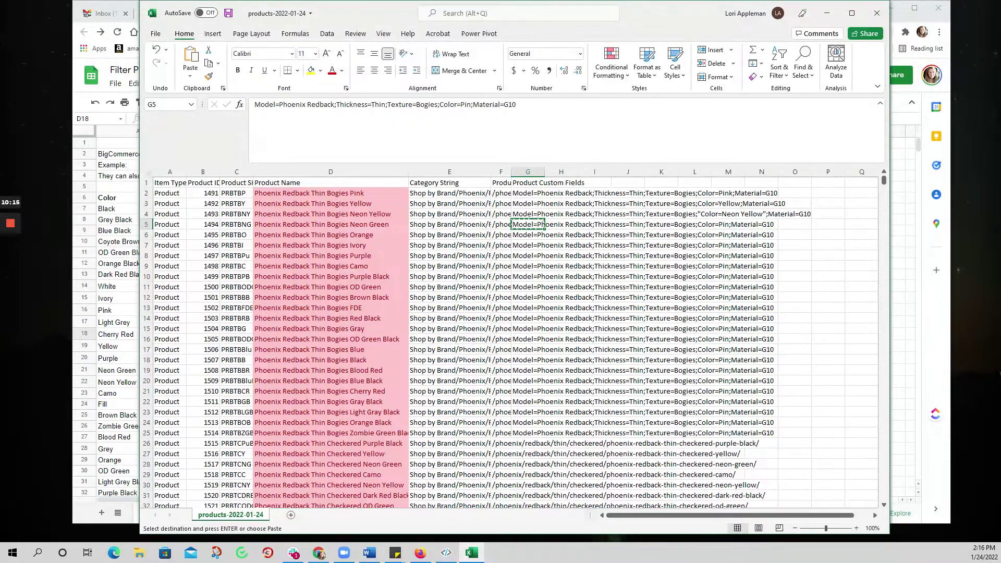
{"action": "left_click", "coordinate": [527, 213]}
{"action": "left_click", "coordinate": [523, 224]}
{"action": "key", "text": "ctrl+v"}
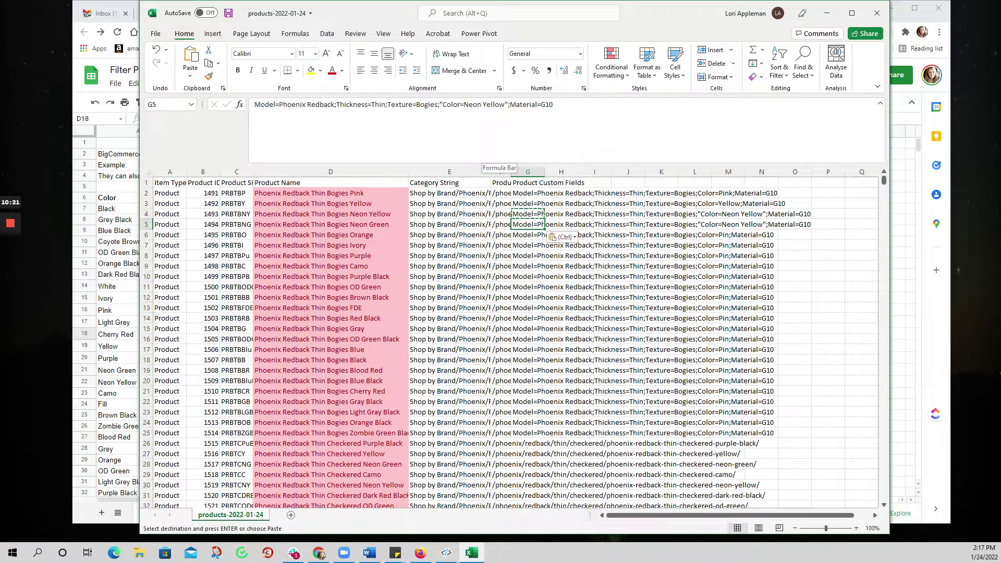
{"action": "double_click", "coordinate": [494, 104]}
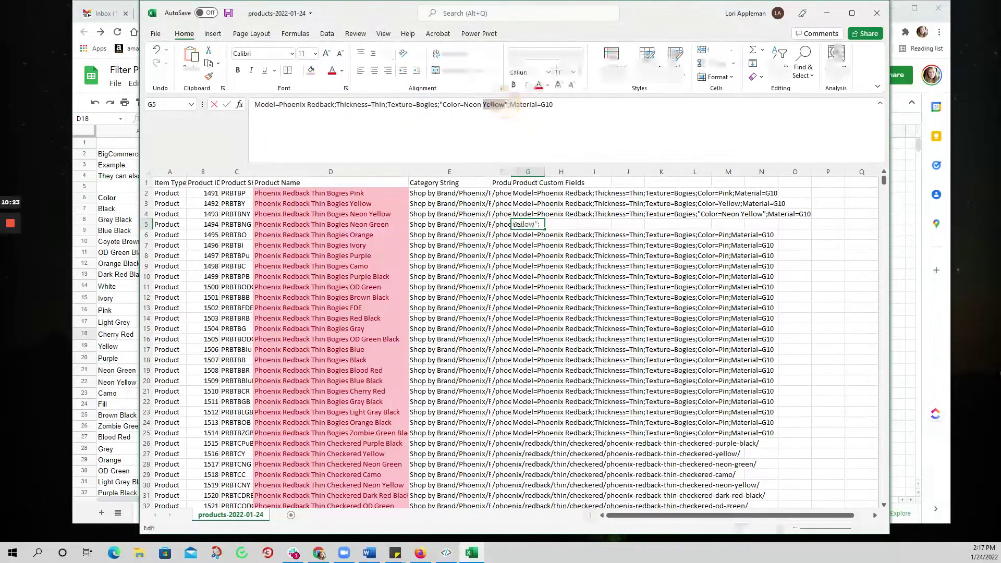
{"action": "type", "text": "Green"}
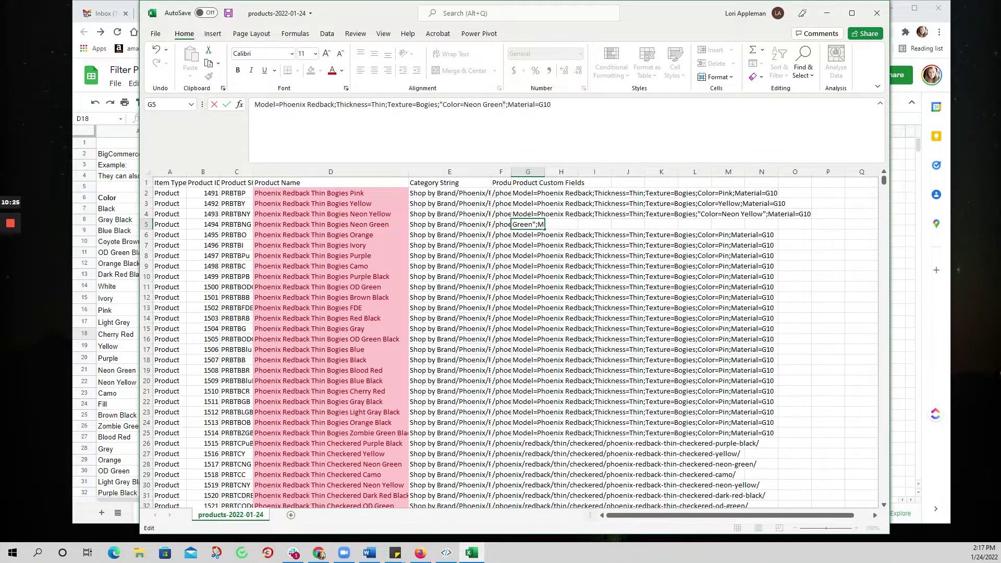
{"action": "key", "text": "Return"}
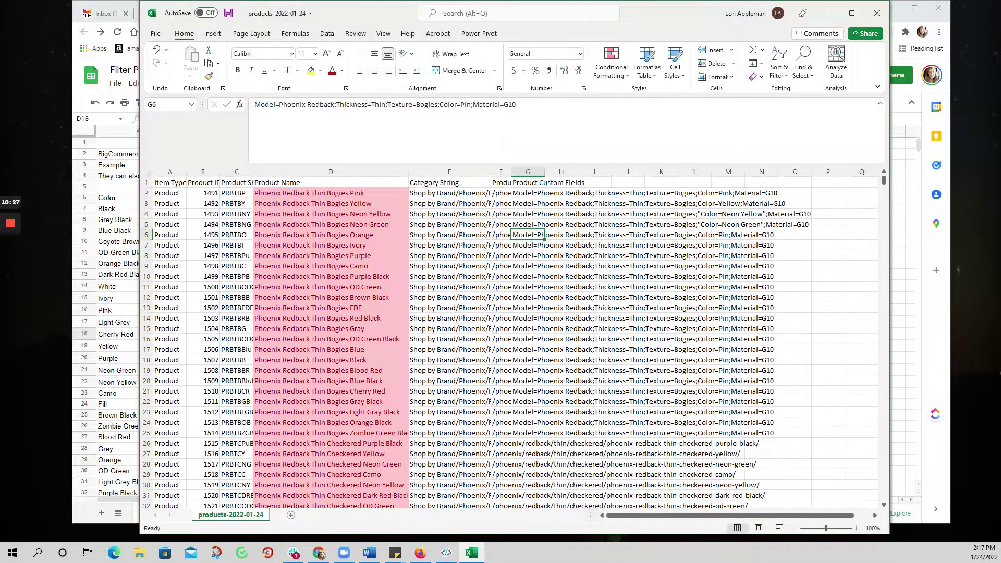
Set row 6's Color to Orange
{"action": "double_click", "coordinate": [465, 104]}
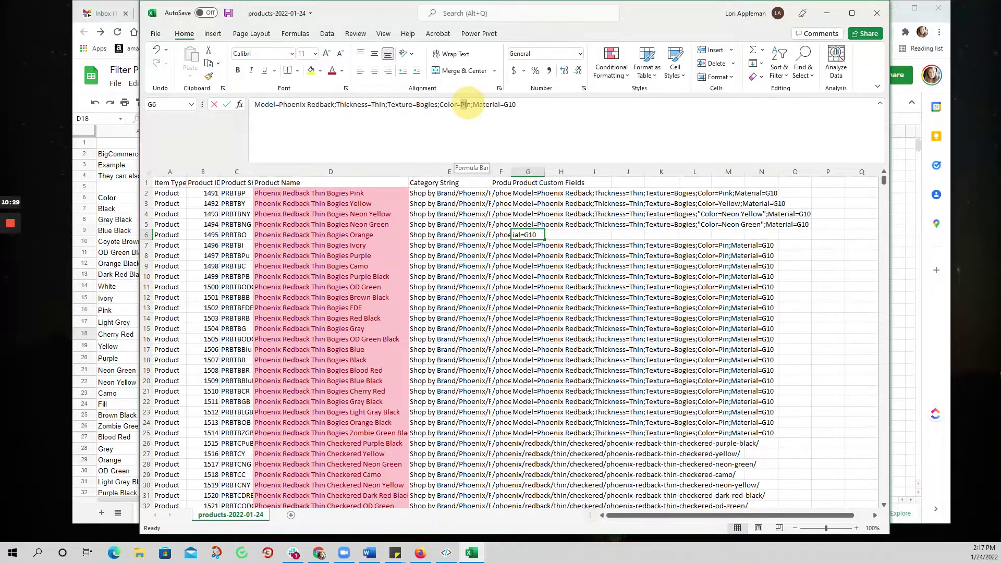
{"action": "type", "text": "Orange"}
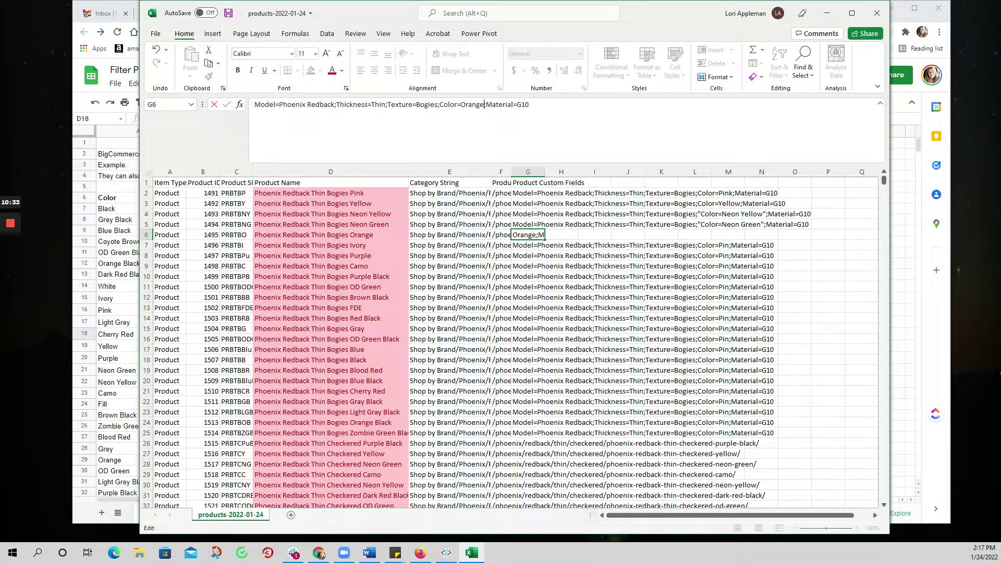
{"action": "key", "text": "Return"}
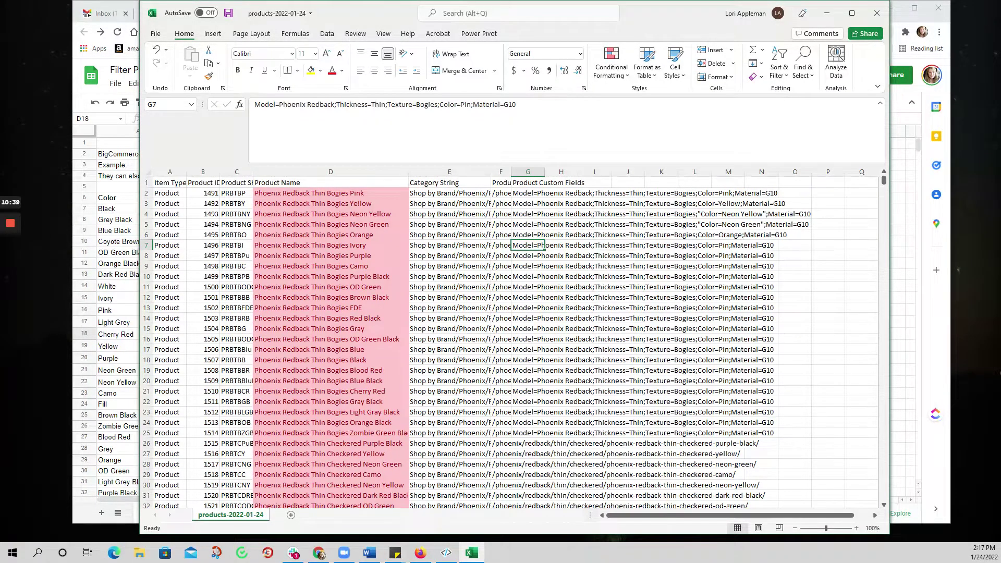
Apply a light red Text That Contains rule to column G, matching 'mo' for model
{"action": "left_click", "coordinate": [528, 171]}
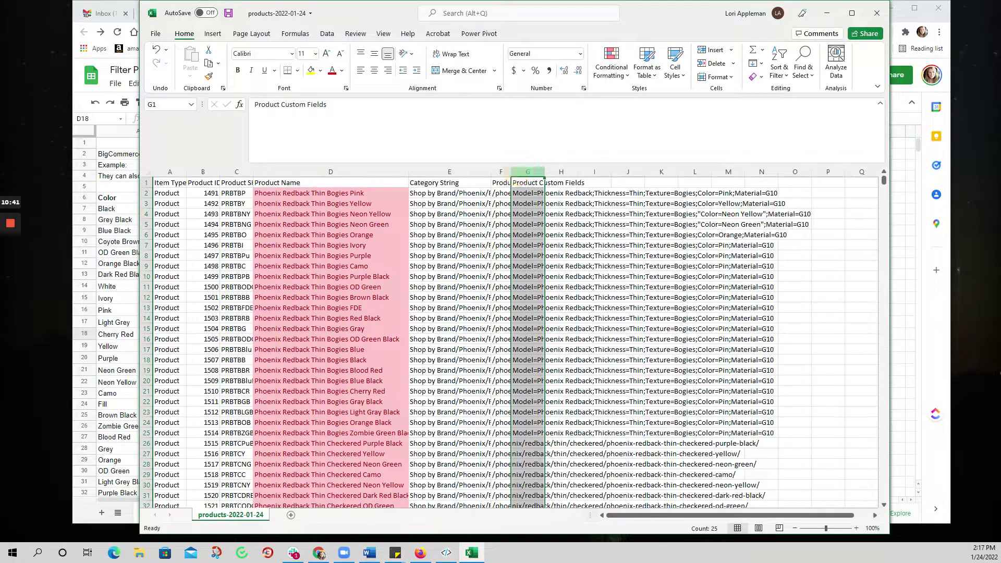
{"action": "left_click", "coordinate": [611, 62]}
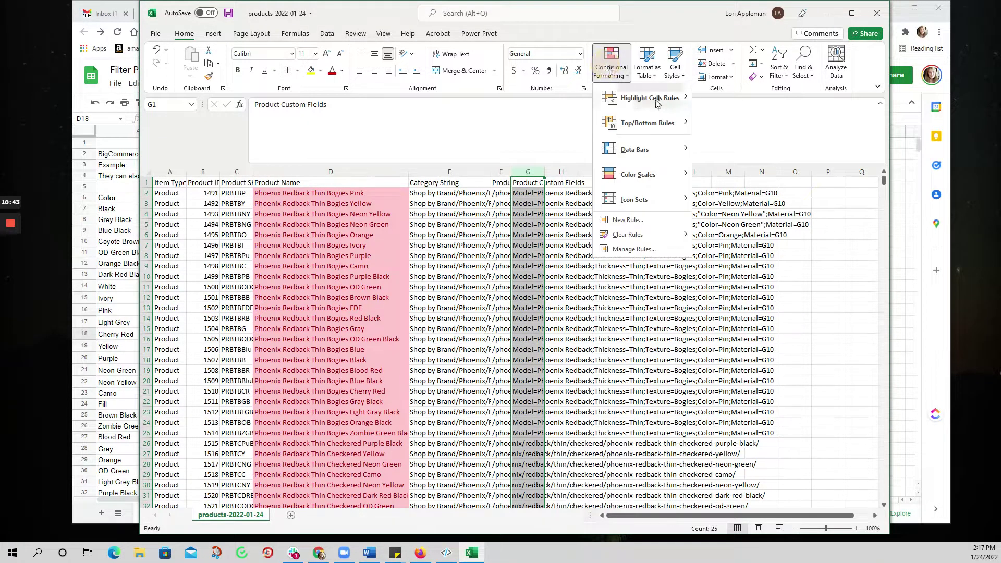
{"action": "mouse_move", "coordinate": [679, 99]}
{"action": "left_click", "coordinate": [735, 198]}
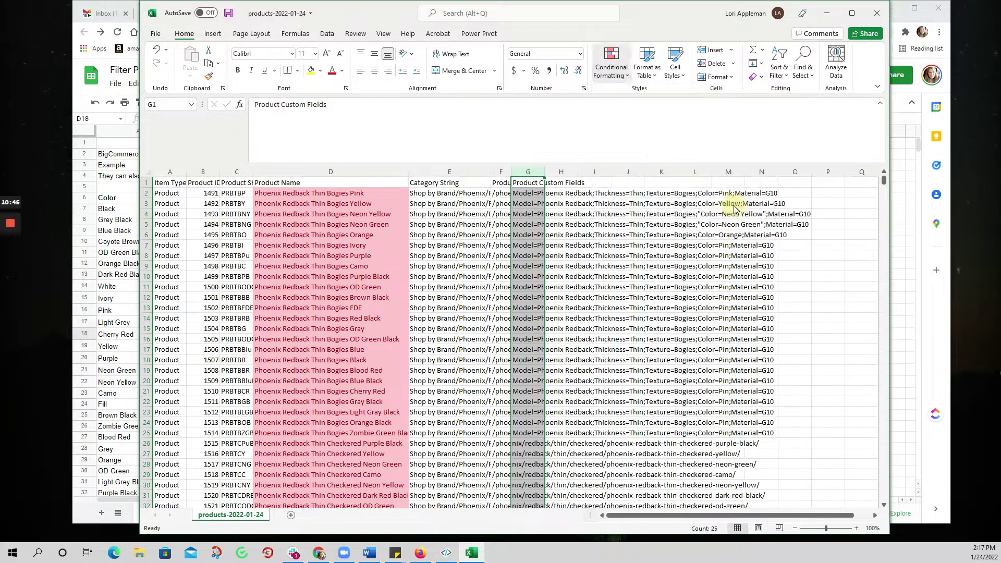
{"action": "type", "text": "model"}
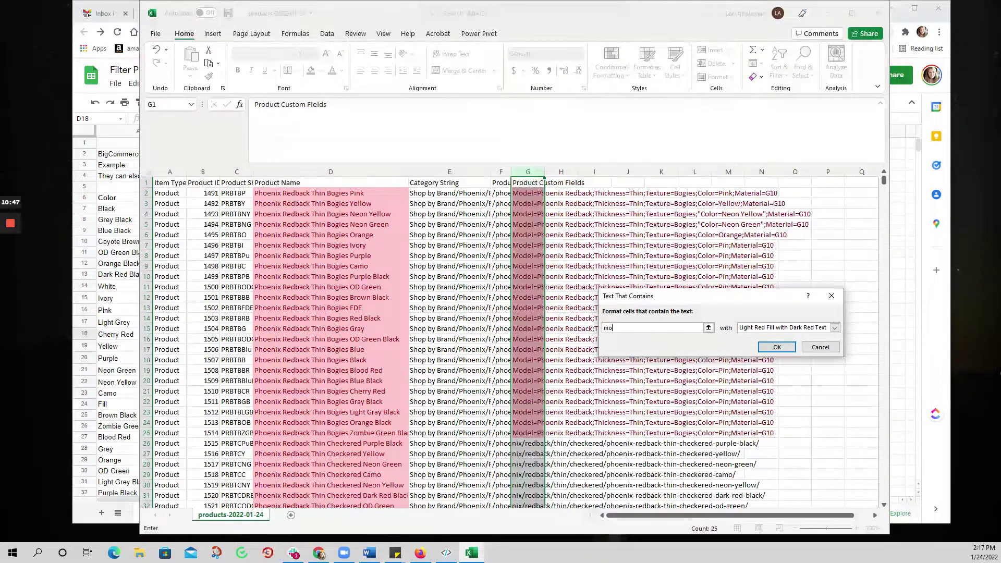
{"action": "left_click", "coordinate": [770, 348]}
{"action": "left_click", "coordinate": [594, 475]}
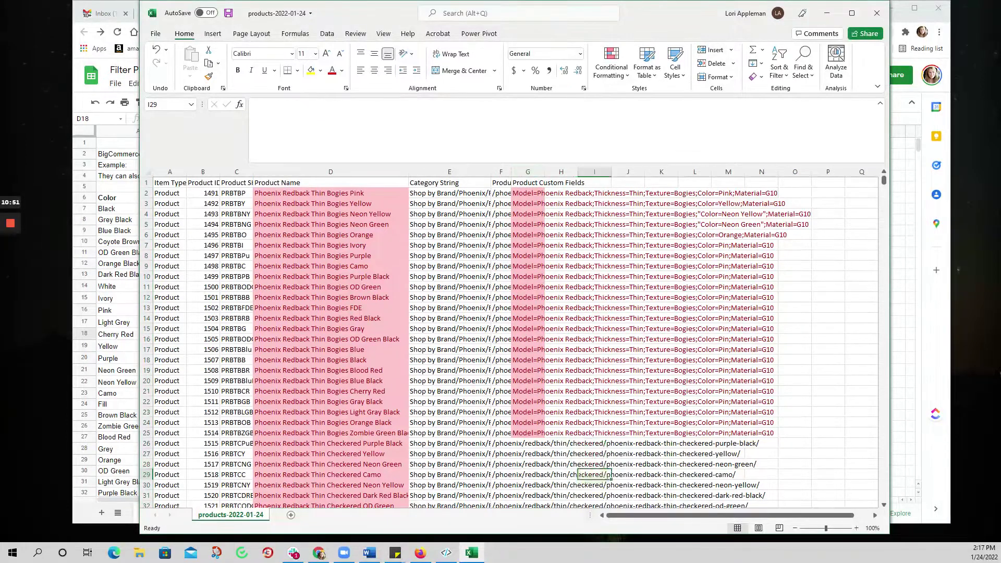